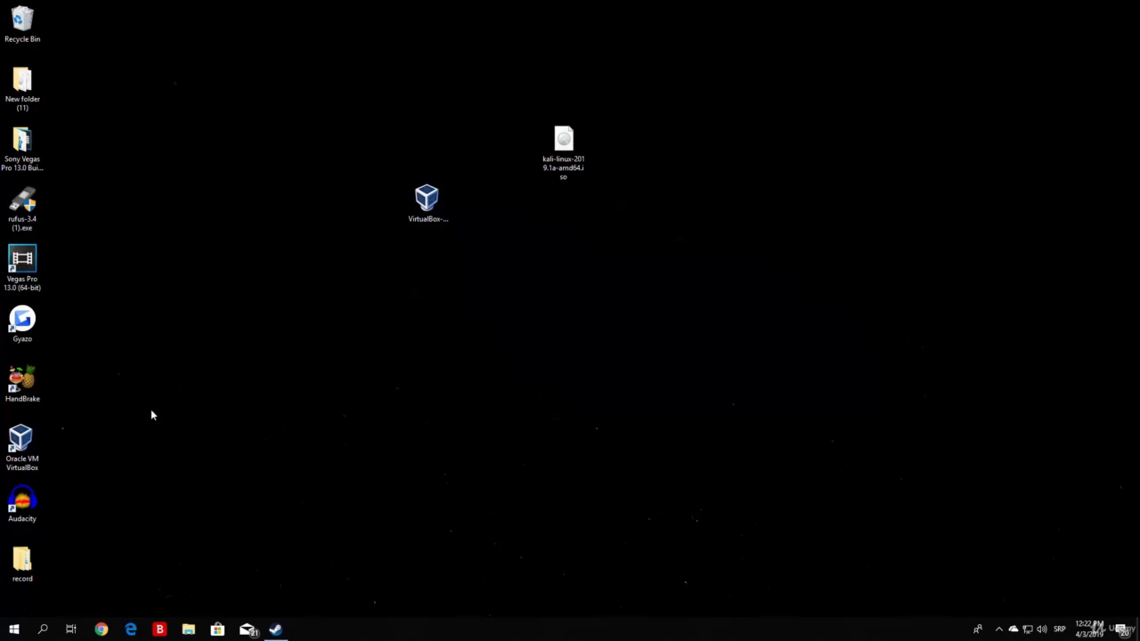
Step: Delete the VirtualBox installer file and drag the kali-linux-2019.1a-amd64.iso icon further left
{"action": "left_click", "coordinate": [41, 443]}
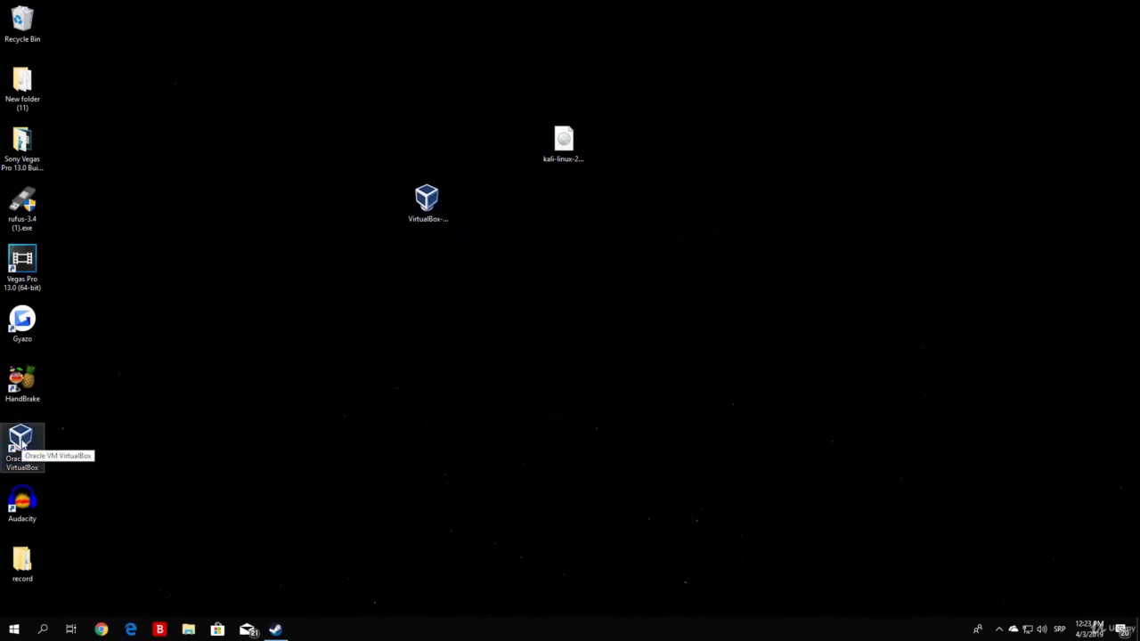
{"action": "left_click", "coordinate": [535, 257]}
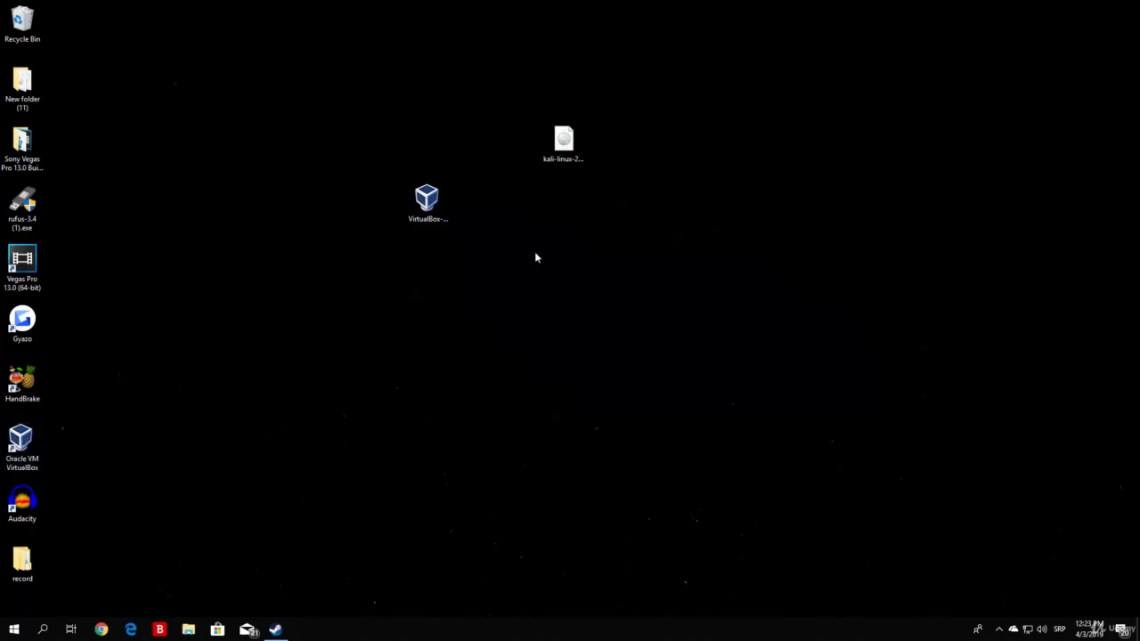
{"action": "left_click", "coordinate": [427, 203]}
{"action": "left_click_drag", "start_coordinate": [479, 310], "coordinate": [308, 167]}
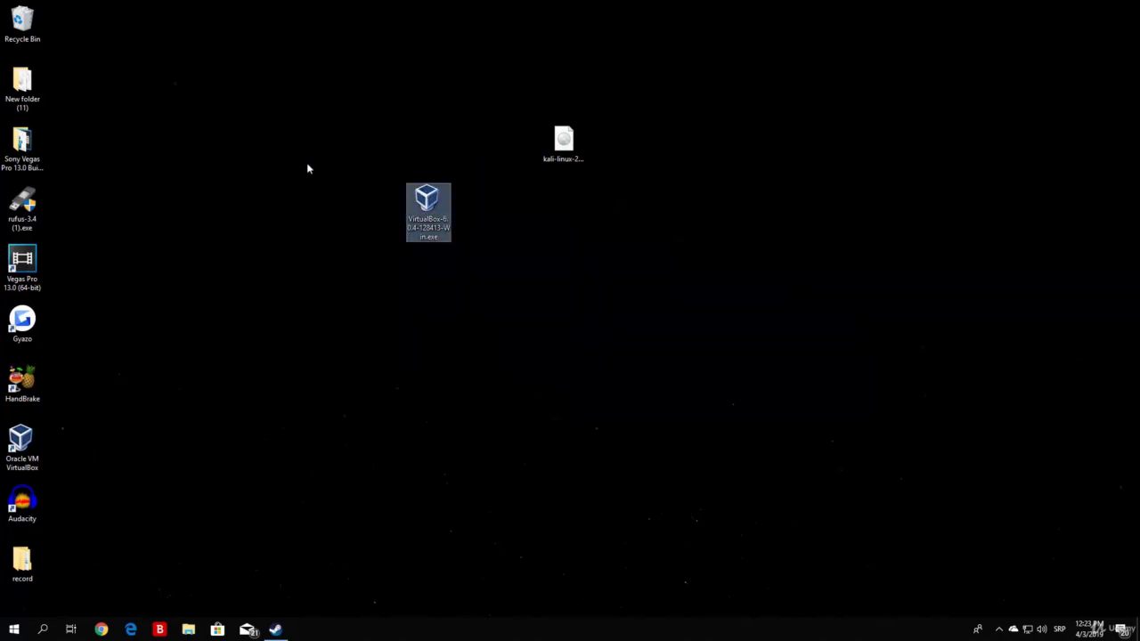
{"action": "key", "text": "Delete"}
{"action": "left_click_drag", "start_coordinate": [563, 143], "coordinate": [336, 143]}
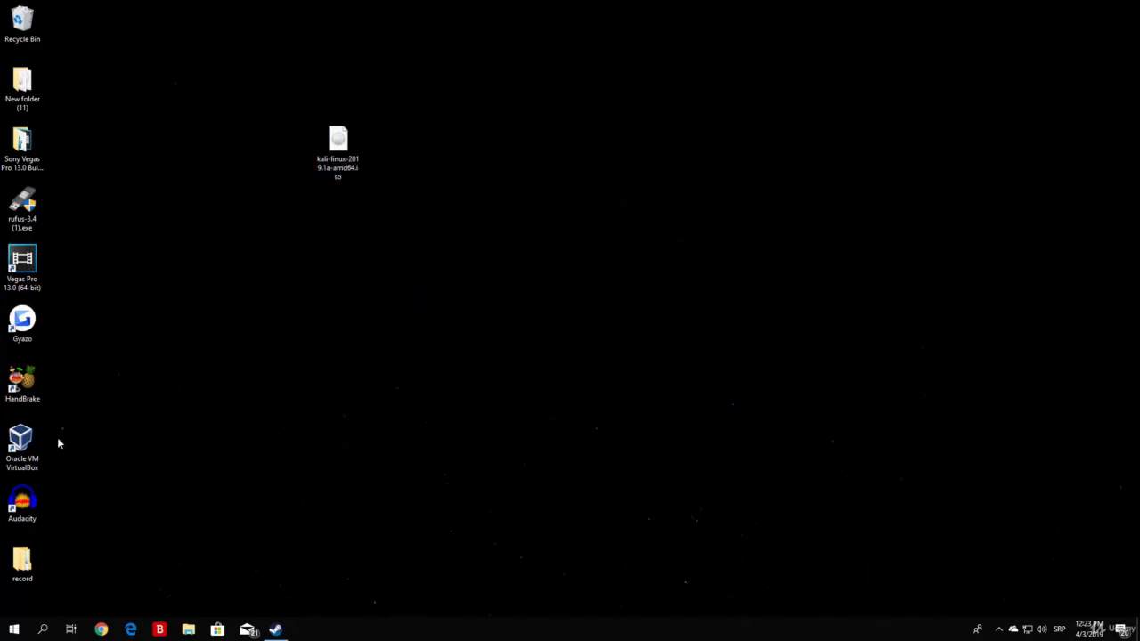
{"action": "left_click", "coordinate": [19, 455]}
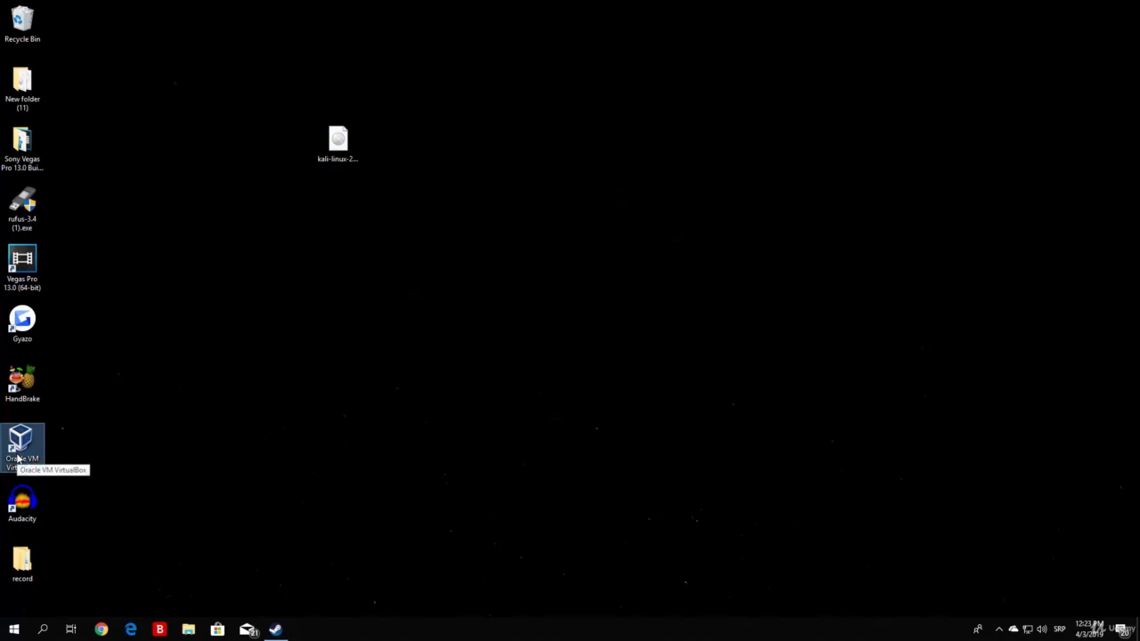
Step: Launch VirtualBox from its desktop shortcut, scroll to pythonethicalhacking, and reposition the Manager window
{"action": "double_click", "coordinate": [39, 450]}
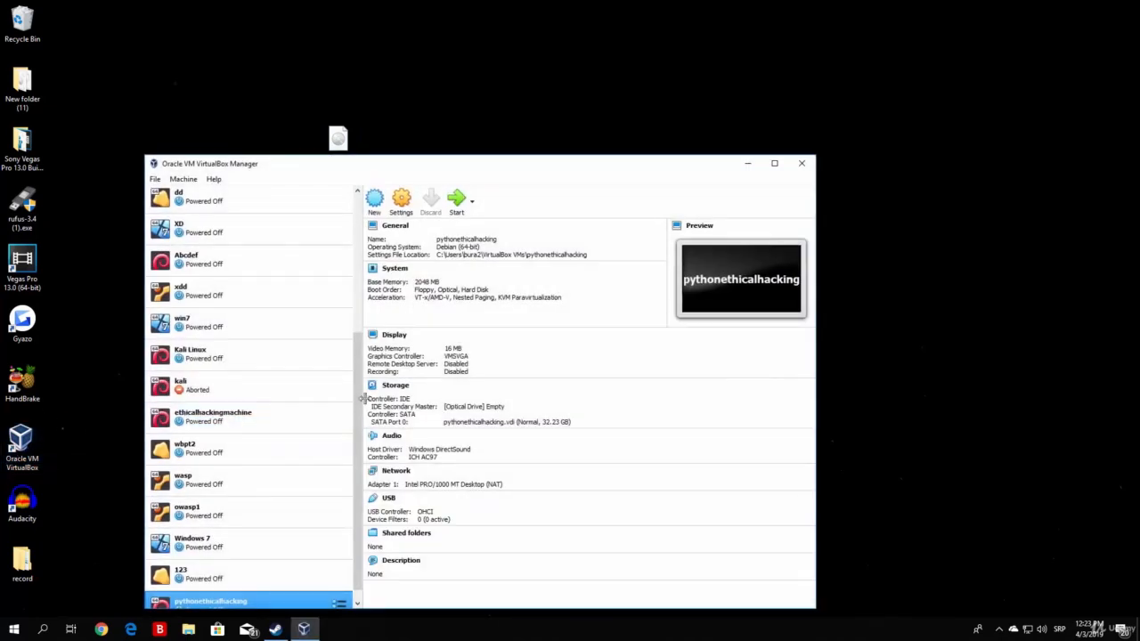
{"action": "scroll", "coordinate": [307, 481], "scroll_direction": "down", "scroll_amount": 1}
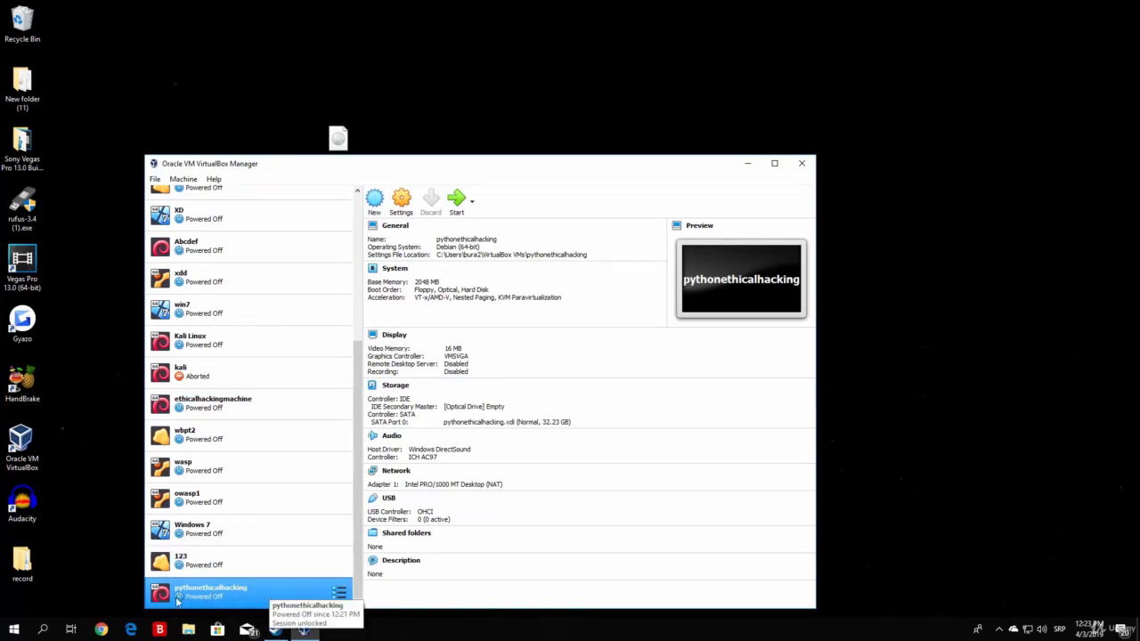
{"action": "left_click_drag", "start_coordinate": [512, 168], "coordinate": [776, 122]}
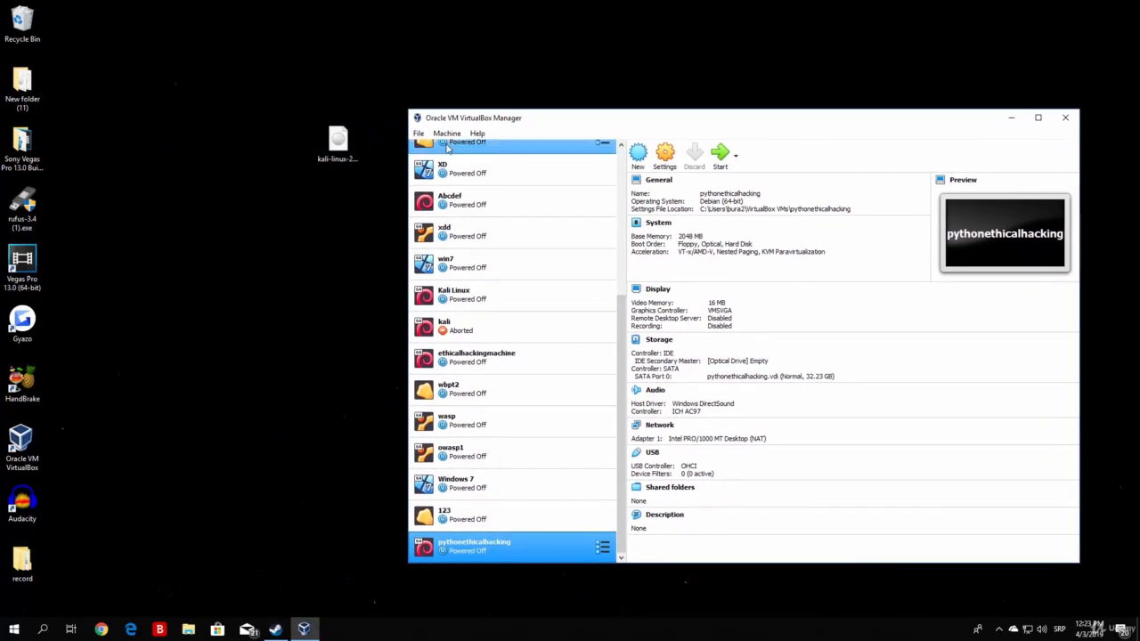
{"action": "left_click_drag", "start_coordinate": [340, 142], "coordinate": [244, 159]}
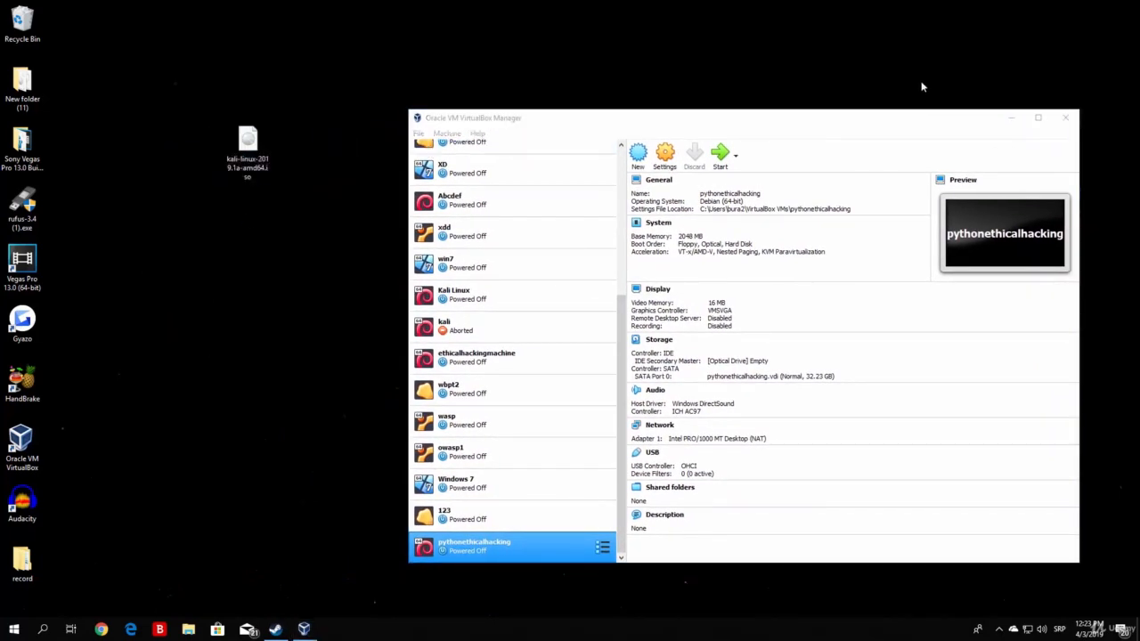
{"action": "left_click_drag", "start_coordinate": [833, 117], "coordinate": [757, 88]}
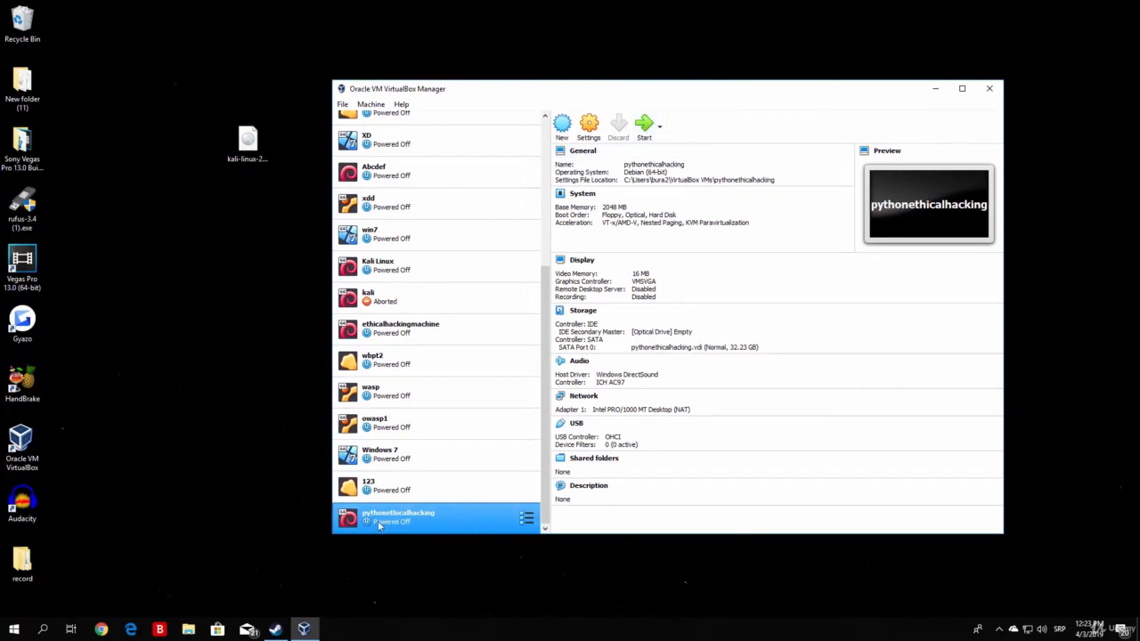
Step: Open pythonethicalhacking's Settings, look through the General tabs, then show System with 2048 MB memory
{"action": "left_click", "coordinate": [590, 132]}
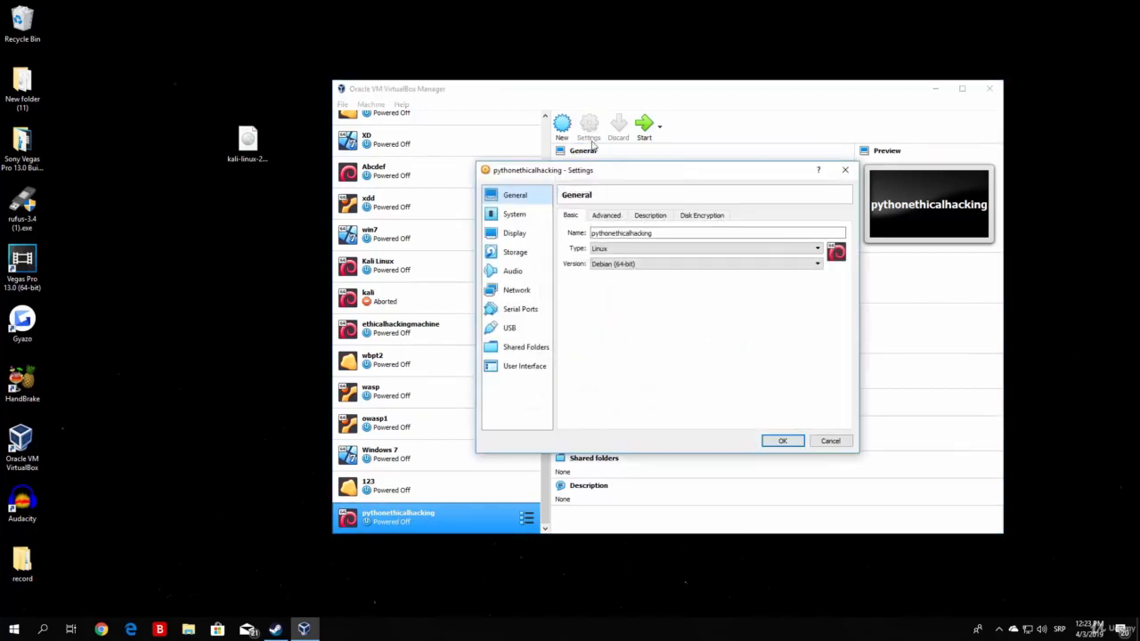
{"action": "left_click_drag", "start_coordinate": [619, 173], "coordinate": [549, 183]}
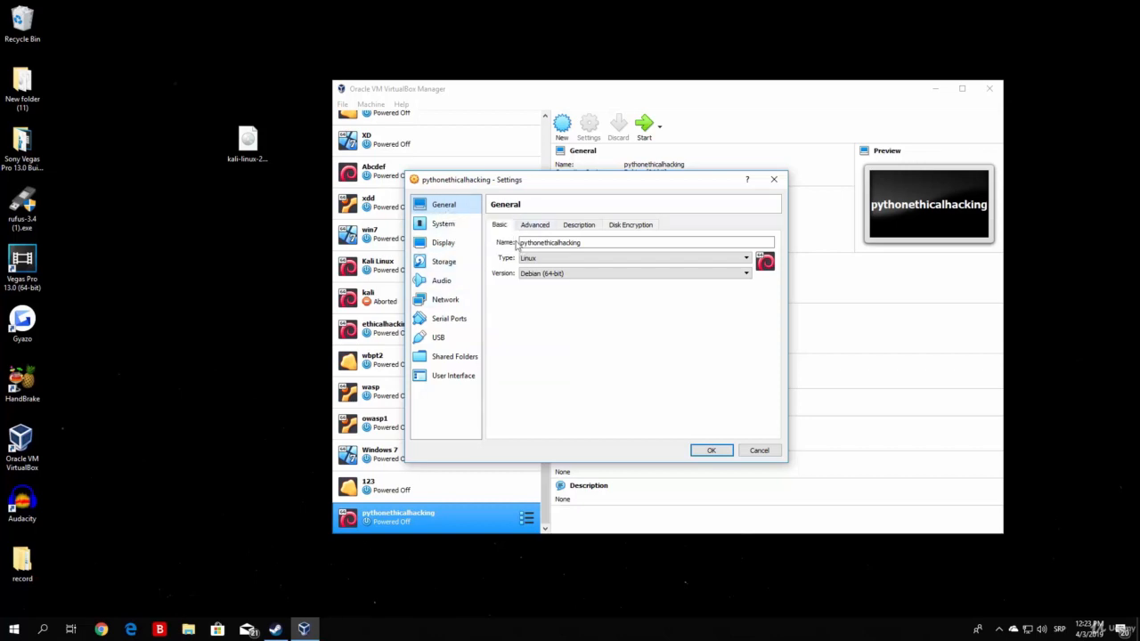
{"action": "left_click", "coordinate": [544, 228]}
{"action": "left_click", "coordinate": [578, 226]}
{"action": "left_click", "coordinate": [630, 227]}
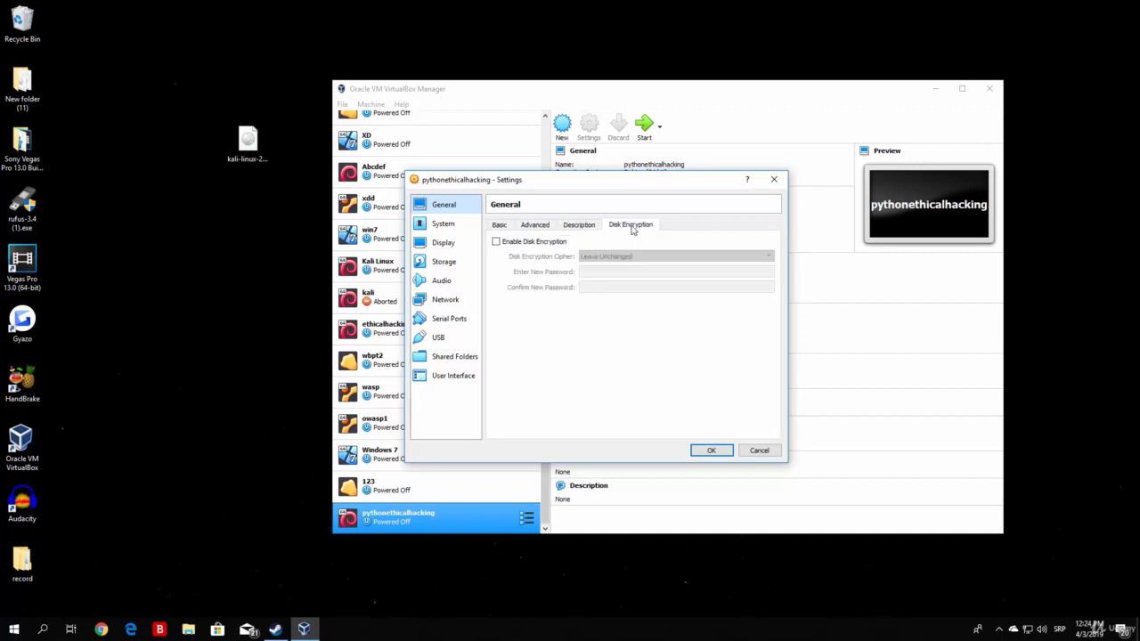
{"action": "left_click", "coordinate": [445, 226]}
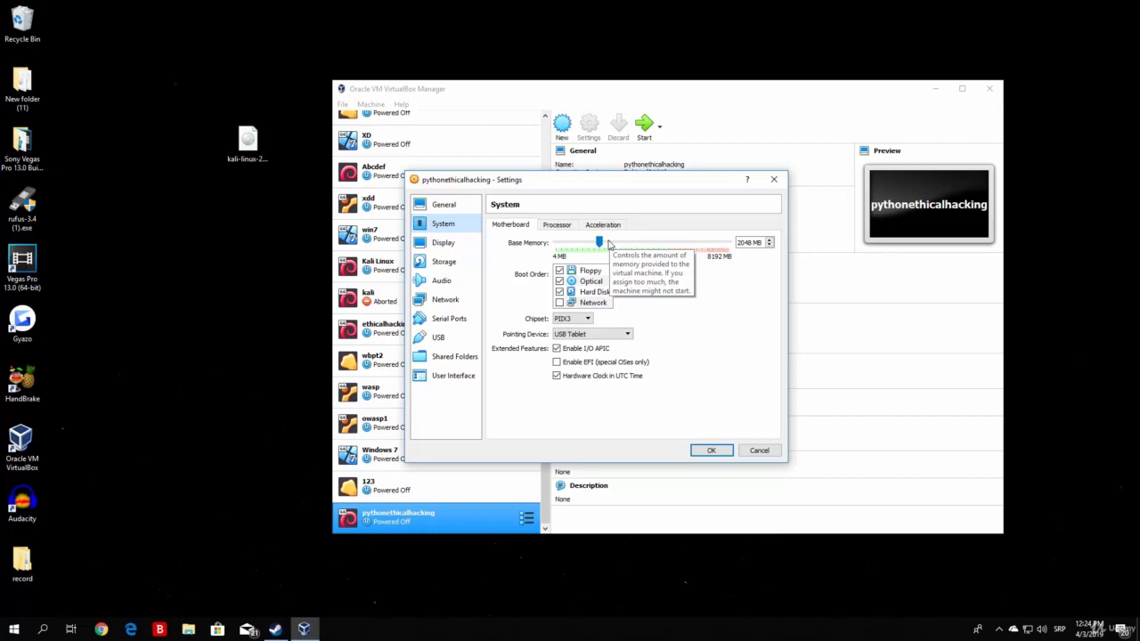
{"action": "left_click", "coordinate": [562, 227]}
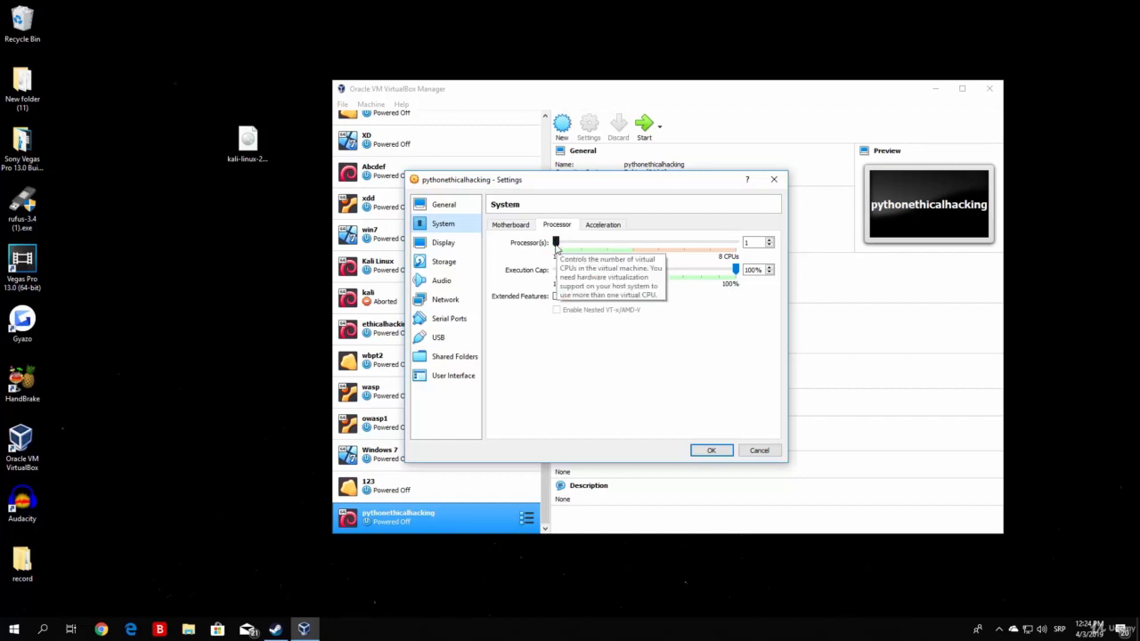
{"action": "left_click_drag", "start_coordinate": [556, 243], "coordinate": [588, 243]}
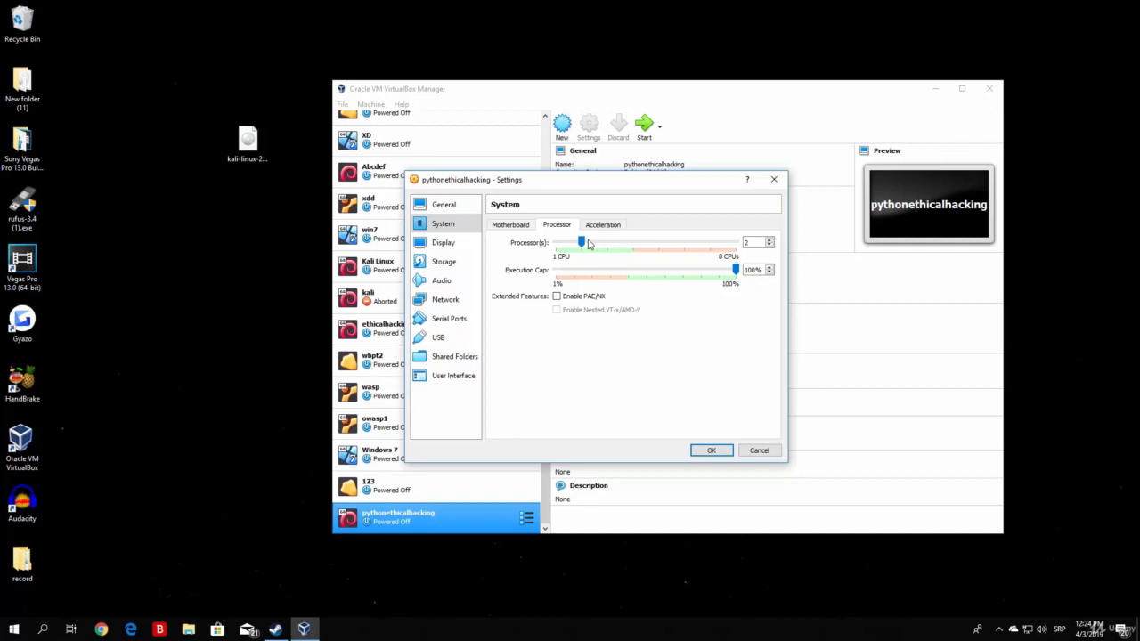
{"action": "left_click_drag", "start_coordinate": [581, 242], "coordinate": [556, 247]}
{"action": "left_click_drag", "start_coordinate": [735, 269], "coordinate": [642, 270]}
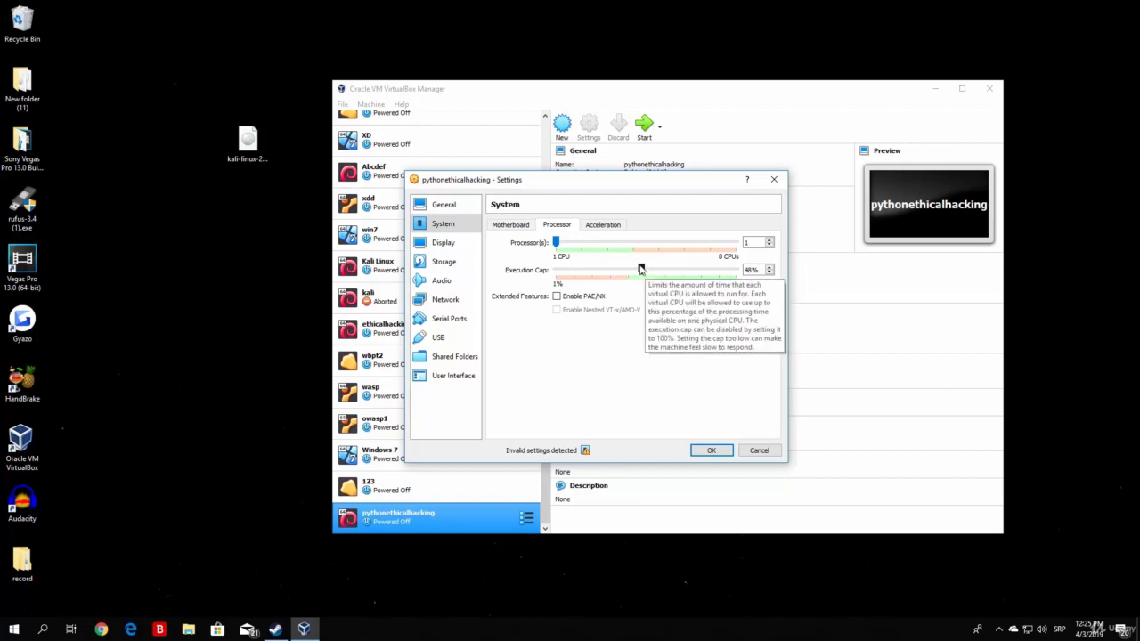
{"action": "left_click_drag", "start_coordinate": [640, 269], "coordinate": [754, 270]}
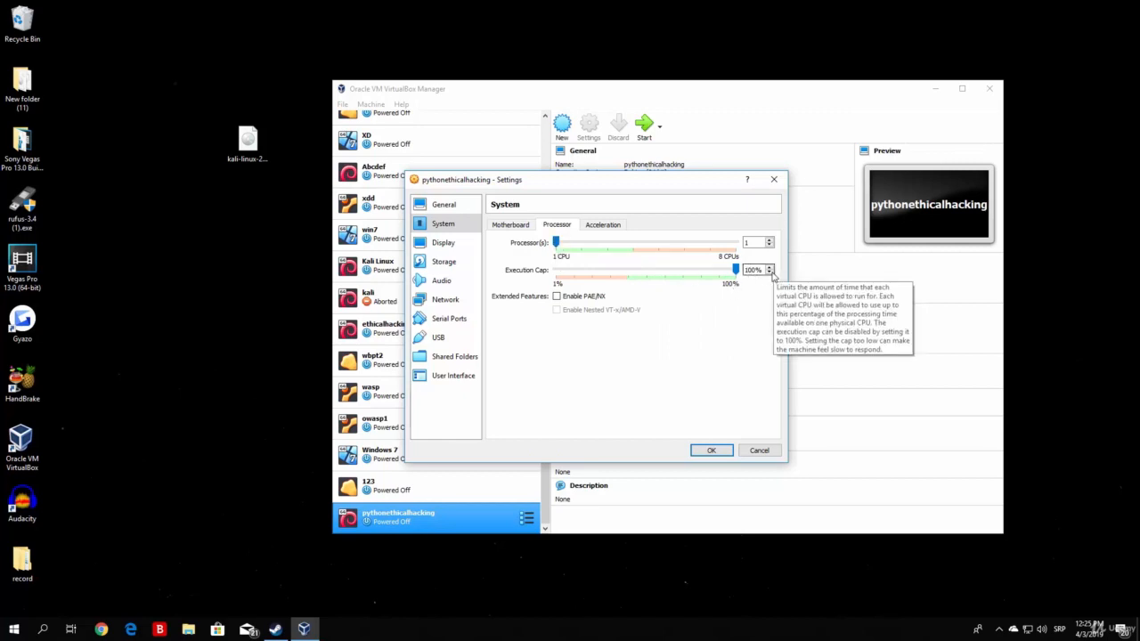
{"action": "left_click", "coordinate": [603, 226]}
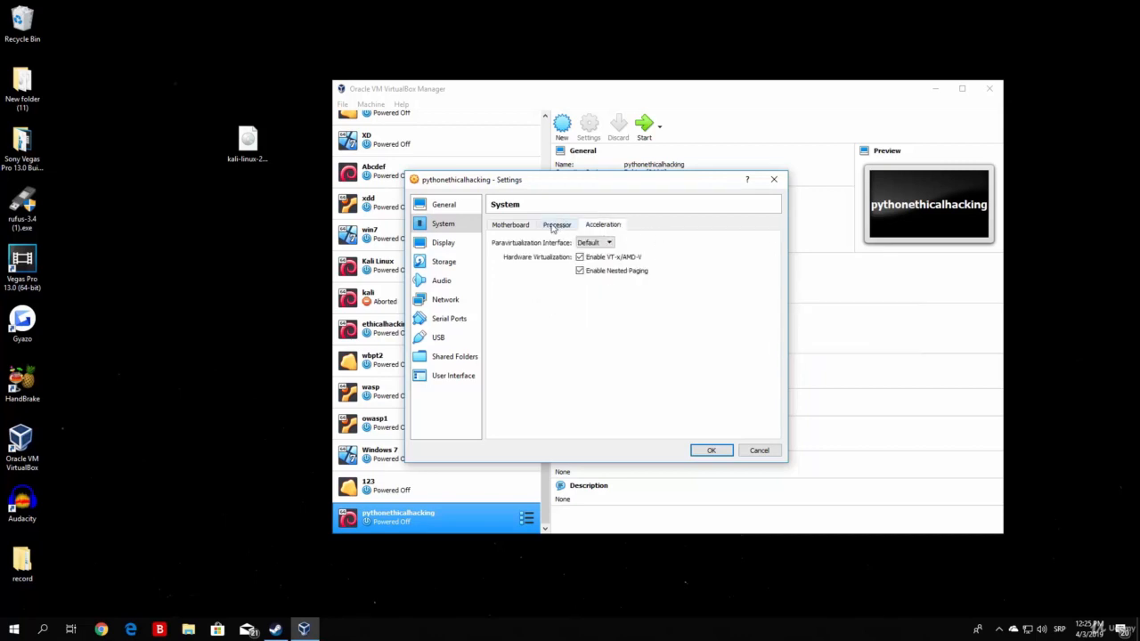
{"action": "left_click", "coordinate": [556, 225]}
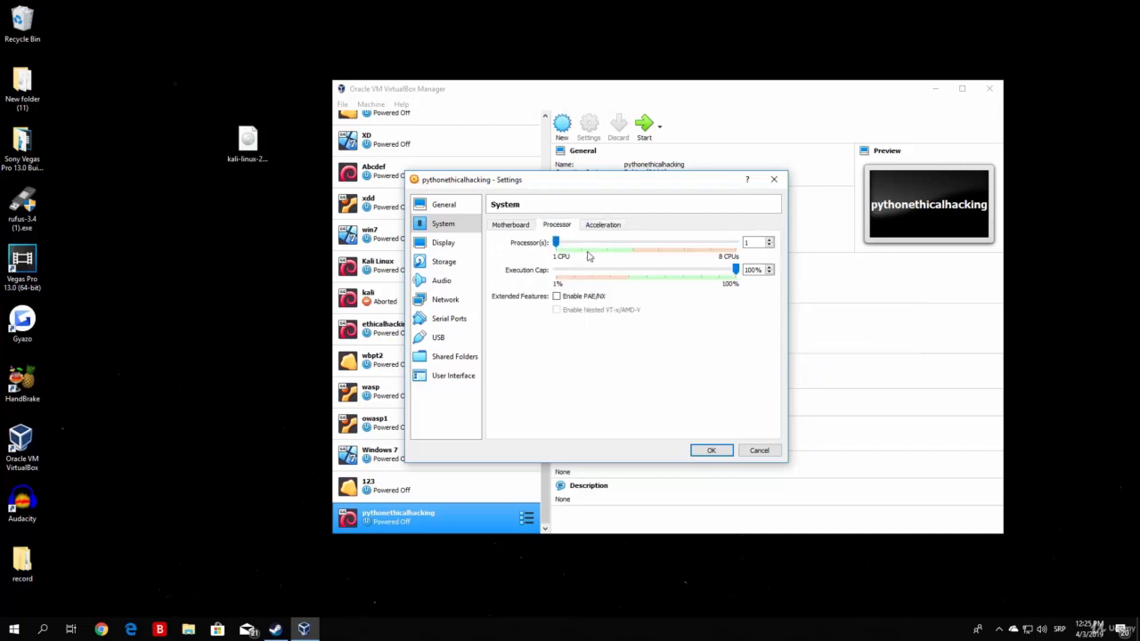
{"action": "left_click", "coordinate": [505, 225]}
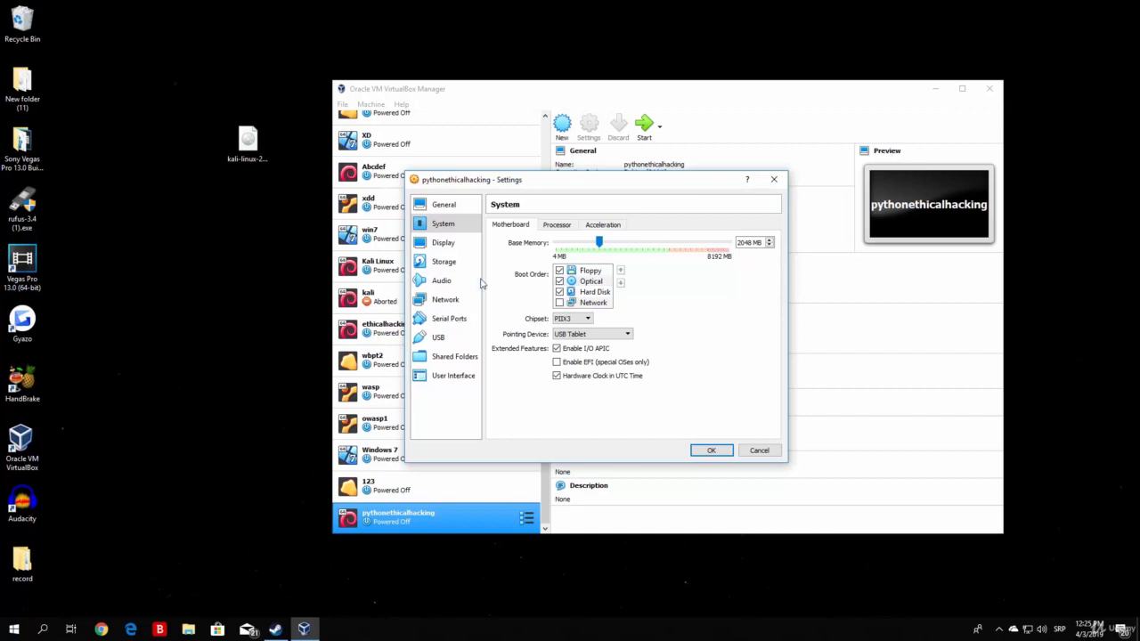
Step: Go to the Storage page and bring up options for the Empty drive under Controller: IDE
{"action": "left_click", "coordinate": [455, 253]}
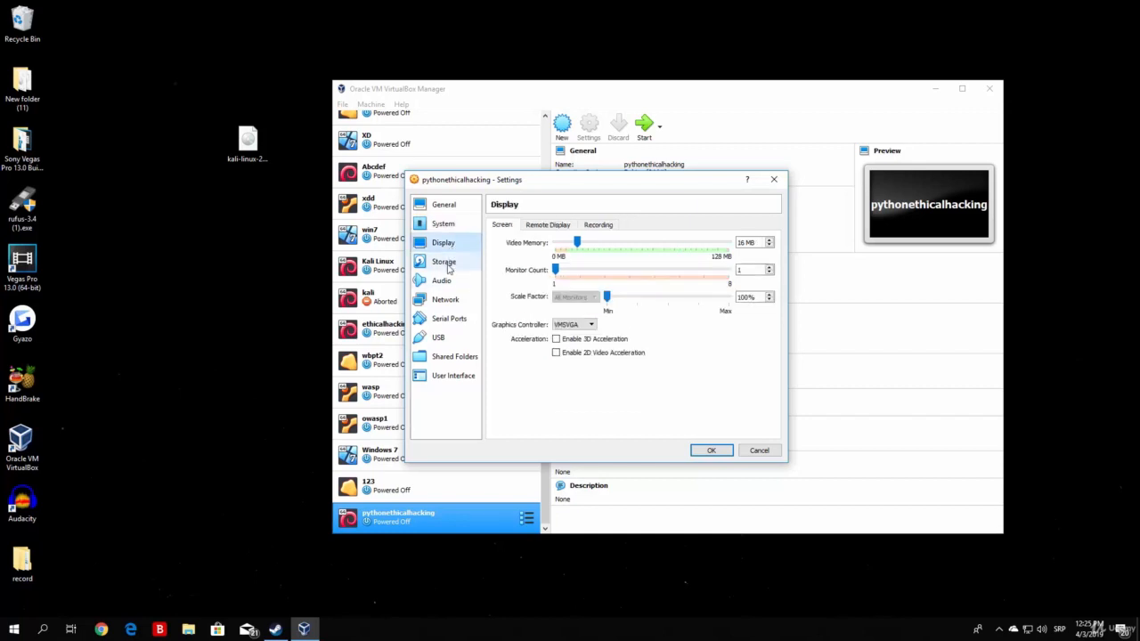
{"action": "left_click", "coordinate": [448, 265]}
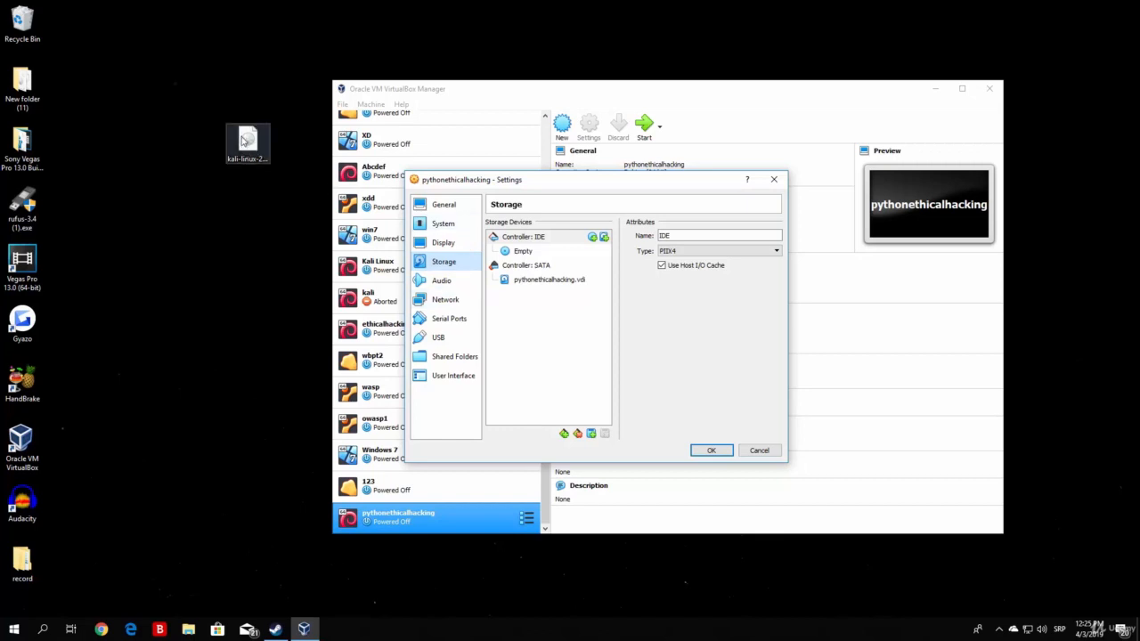
{"action": "left_click", "coordinate": [251, 157]}
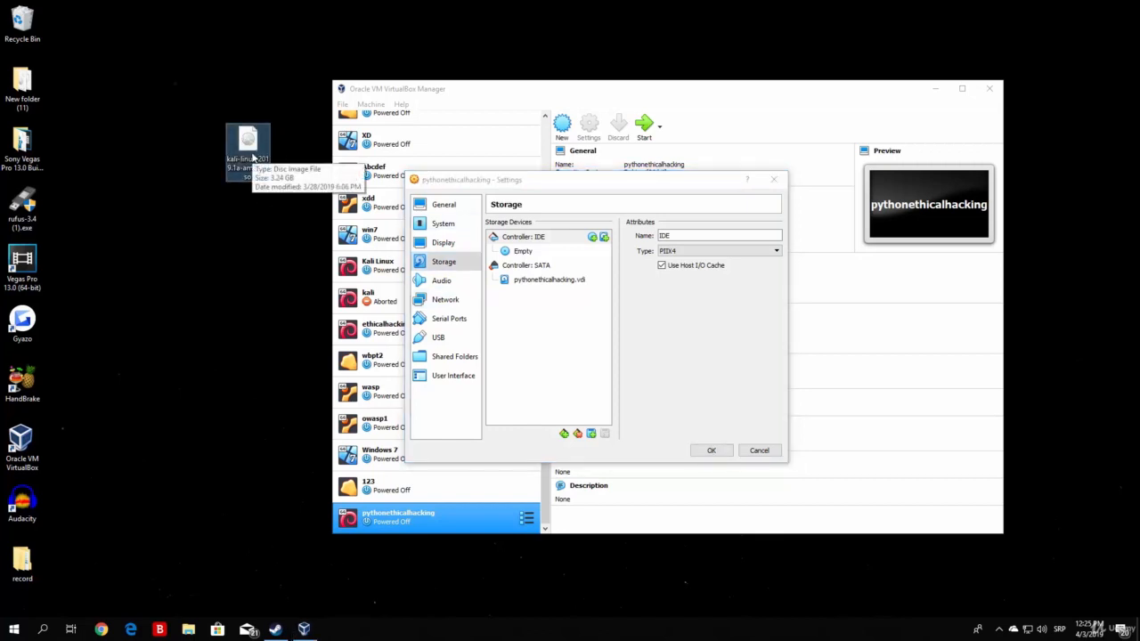
{"action": "right_click", "coordinate": [520, 252]}
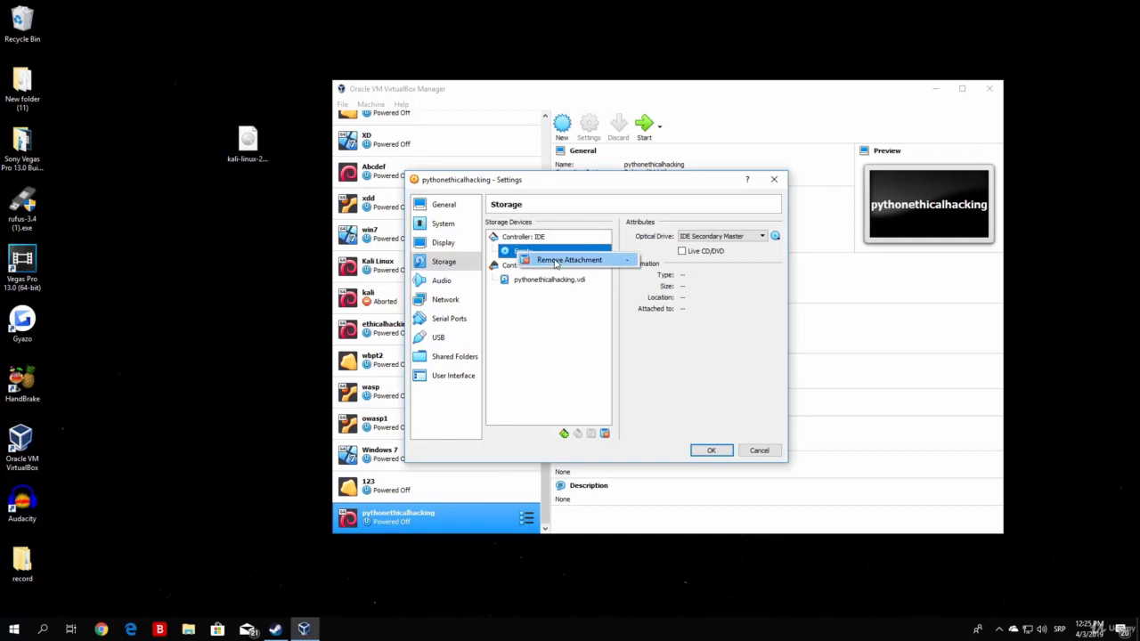
Step: Remove the Empty optical drive attachment from Controller: IDE and confirm the removal
{"action": "left_click", "coordinate": [561, 260]}
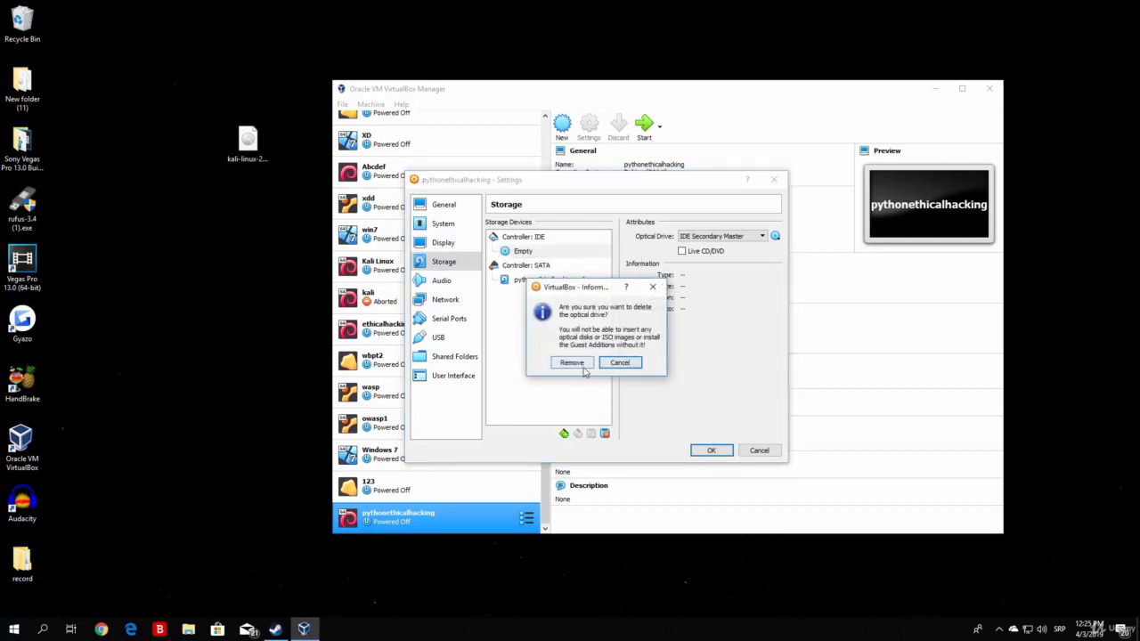
{"action": "left_click", "coordinate": [571, 367]}
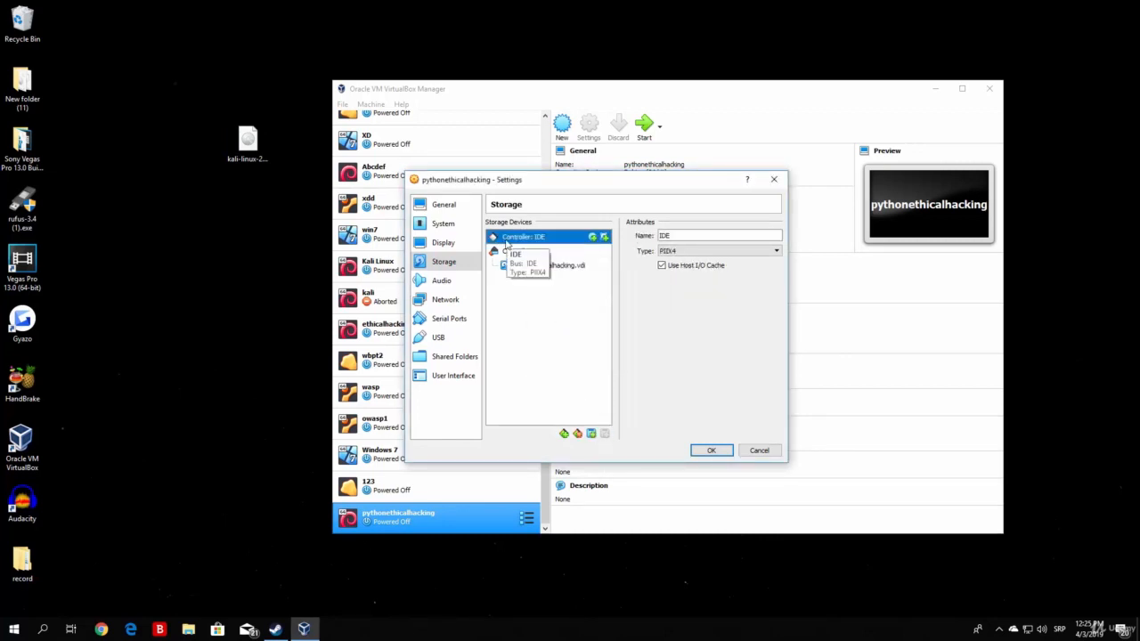
Step: Add a new IDE optical drive and register kali-linux-2019.1a-amd64.iso from the Desktop
{"action": "left_click", "coordinate": [592, 237]}
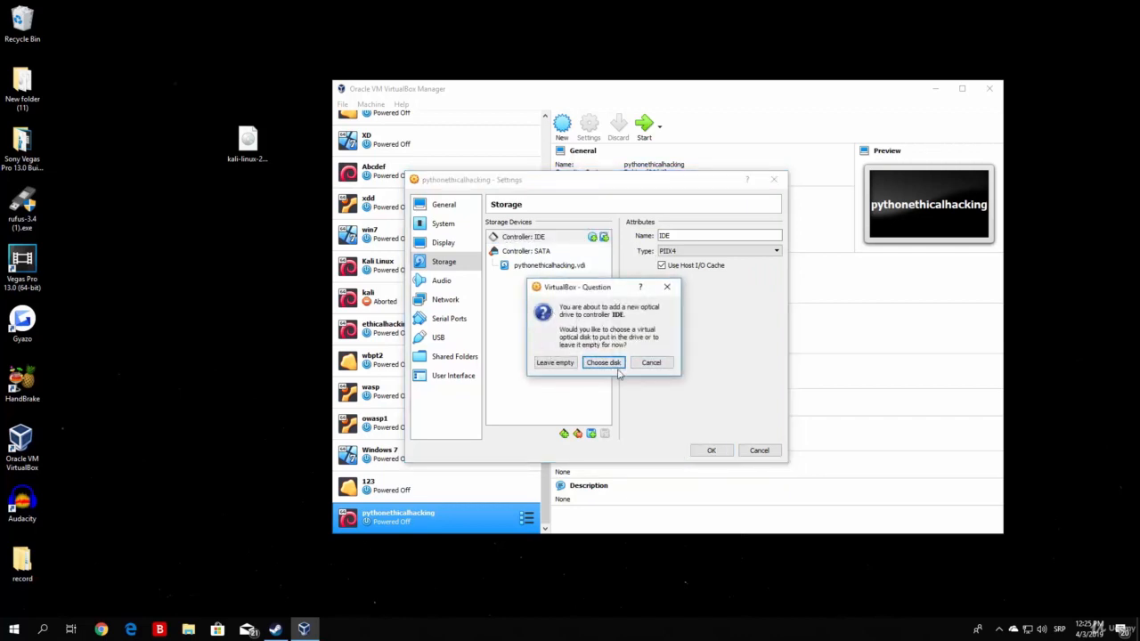
{"action": "left_click", "coordinate": [614, 363]}
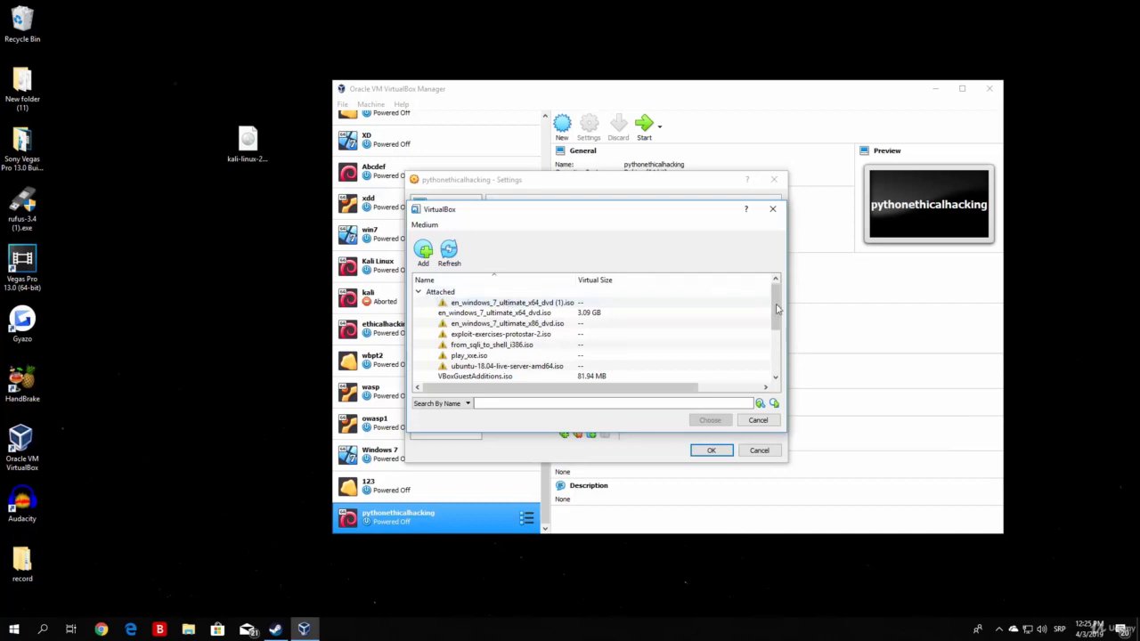
{"action": "mouse_move", "coordinate": [776, 312]}
{"action": "left_mouse_down"}
{"action": "mouse_move", "coordinate": [777, 353]}
{"action": "mouse_move", "coordinate": [777, 303]}
{"action": "left_mouse_up"}
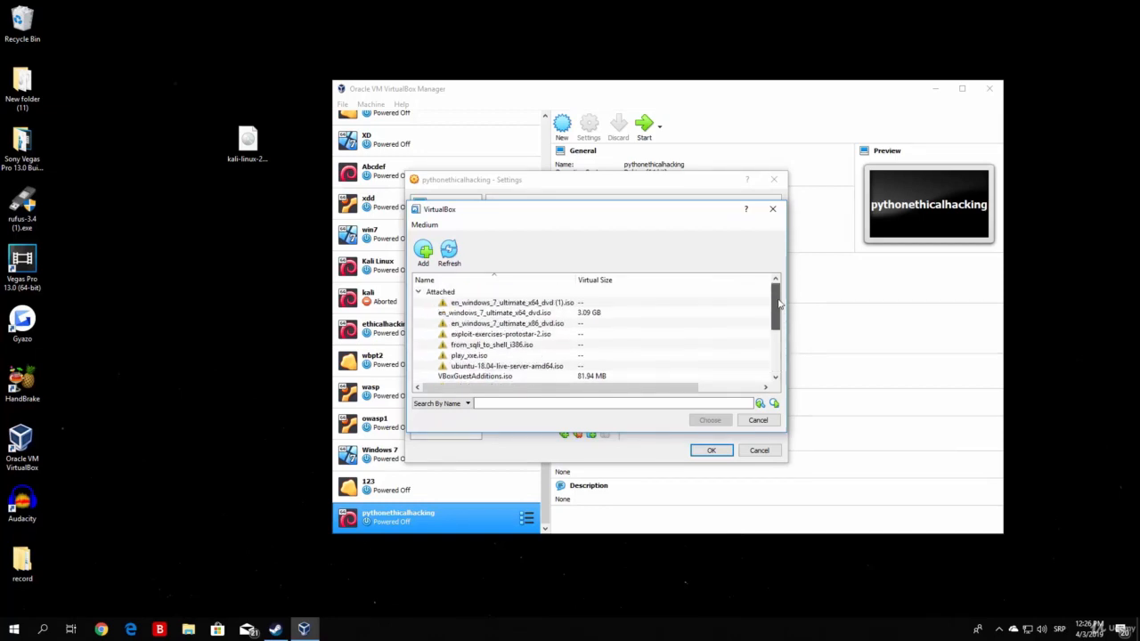
{"action": "left_click", "coordinate": [424, 256]}
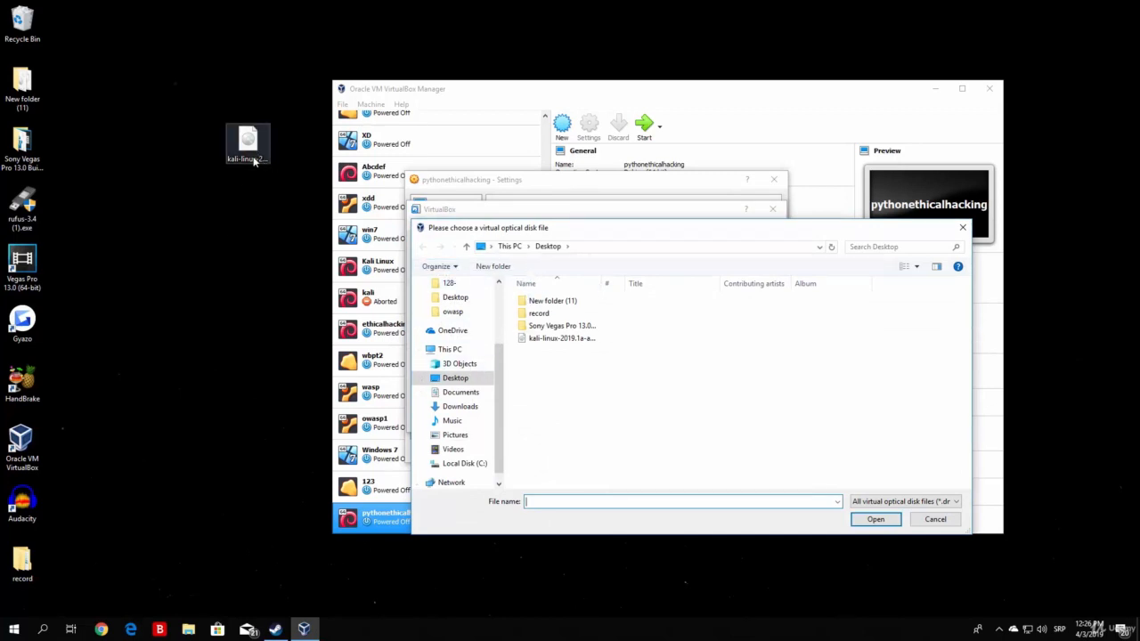
{"action": "left_click", "coordinate": [250, 156]}
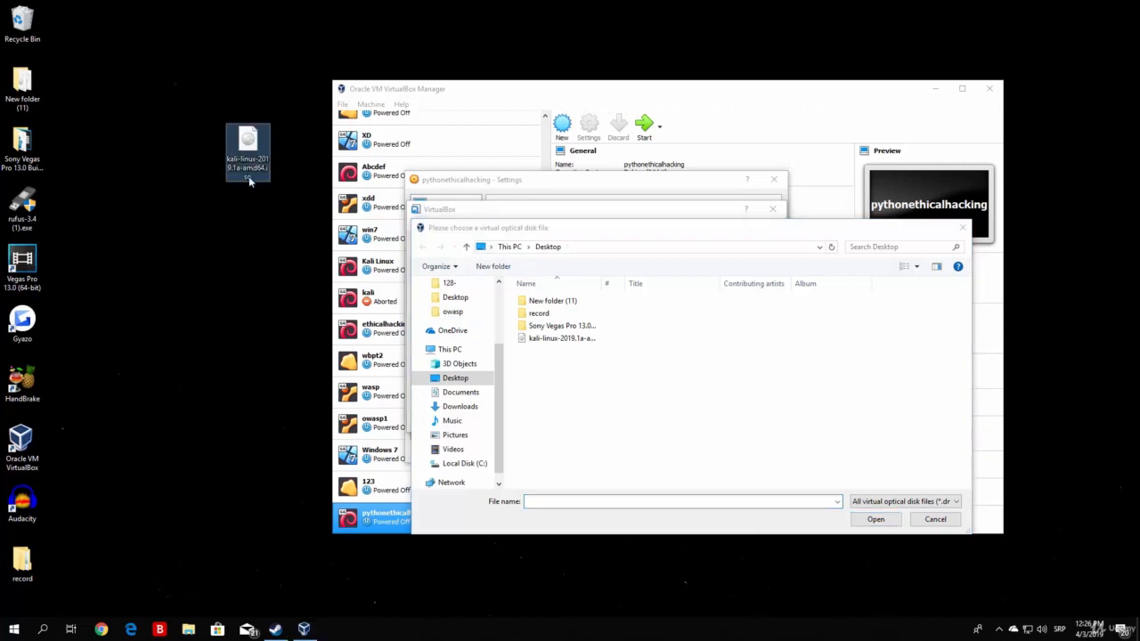
{"action": "left_click", "coordinate": [551, 343]}
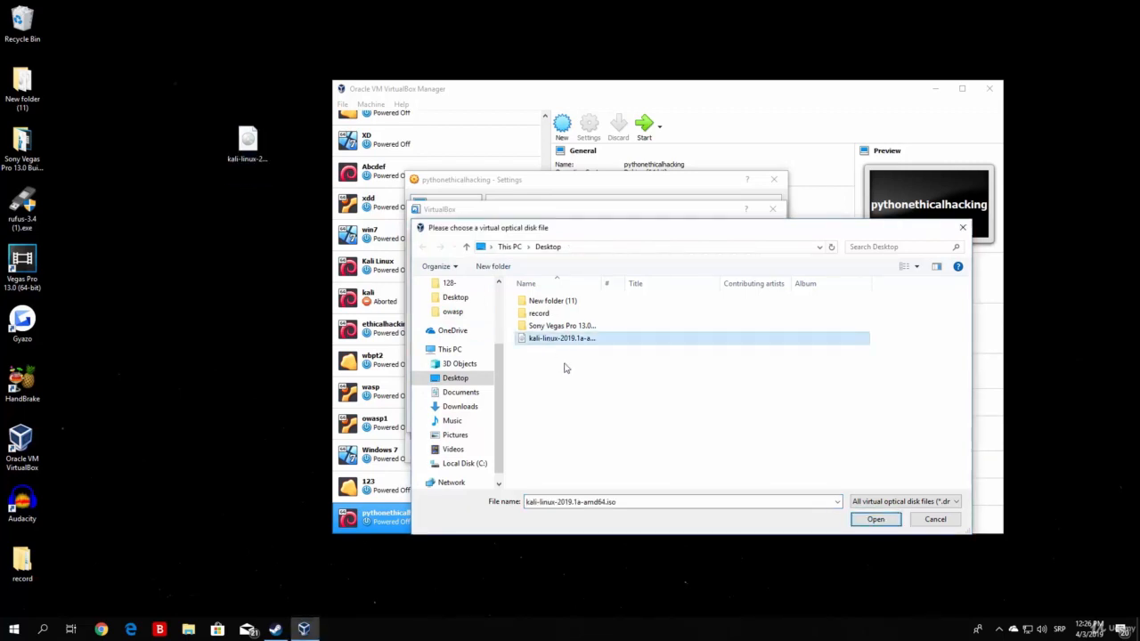
{"action": "left_click", "coordinate": [875, 519]}
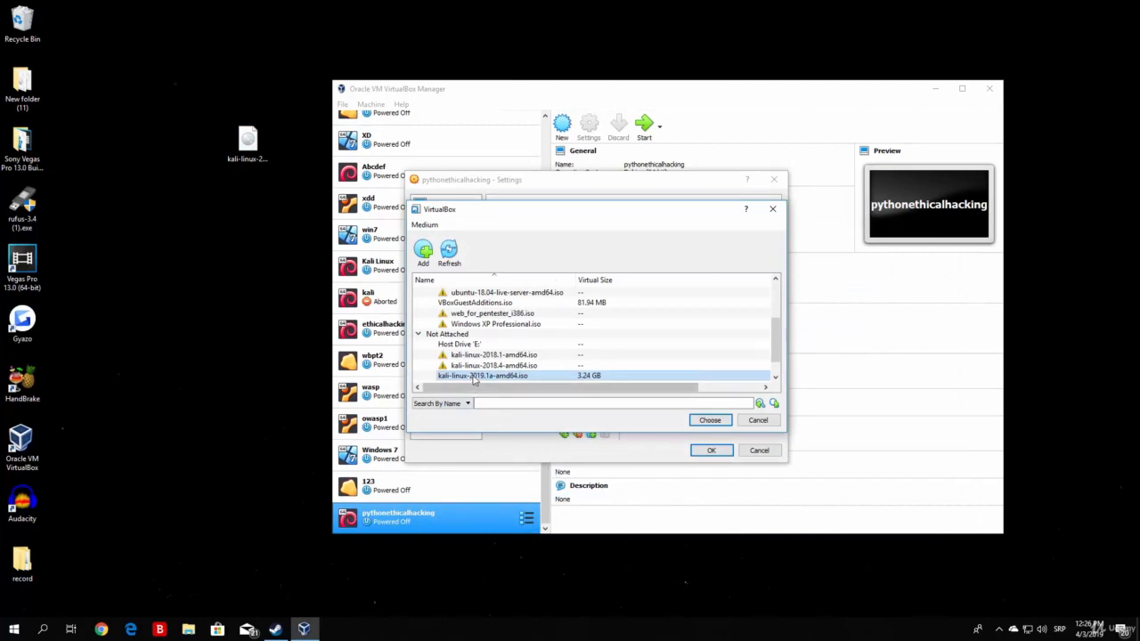
Step: Attach kali-linux-2019.1a-amd64.iso to the IDE optical drive and save the Settings with OK
{"action": "double_click", "coordinate": [481, 375]}
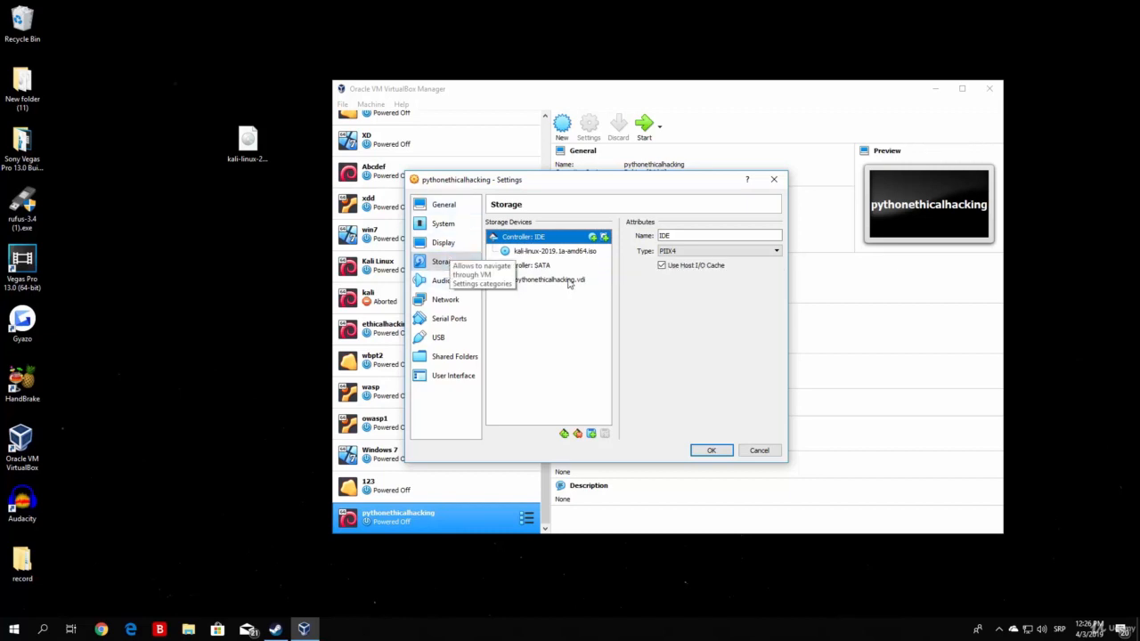
{"action": "left_click", "coordinate": [418, 300]}
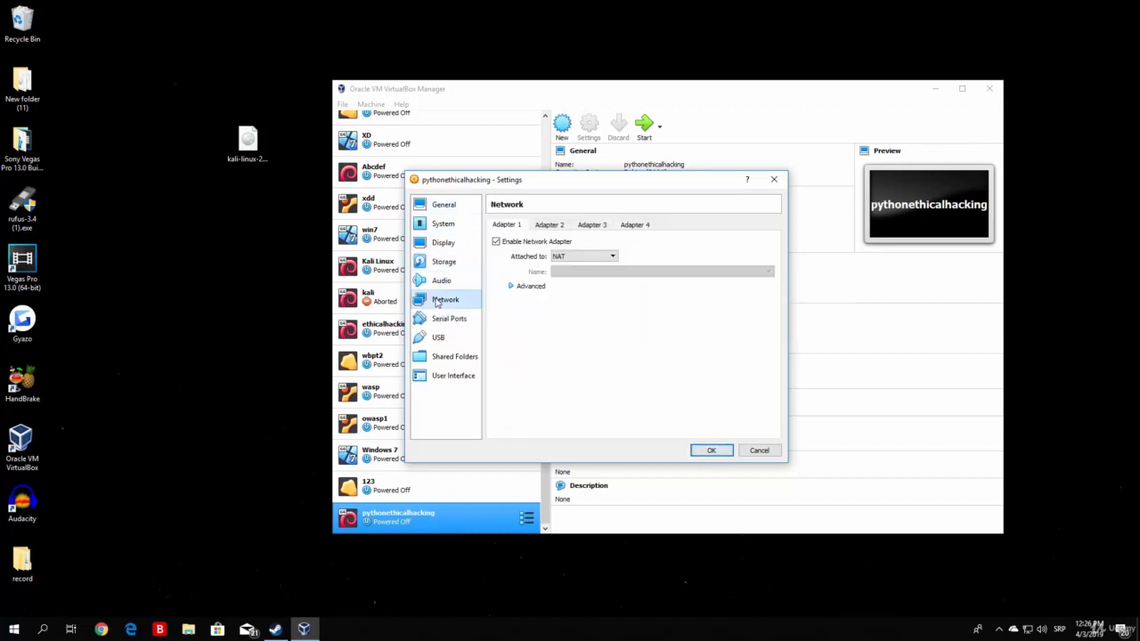
{"action": "left_click", "coordinate": [445, 262]}
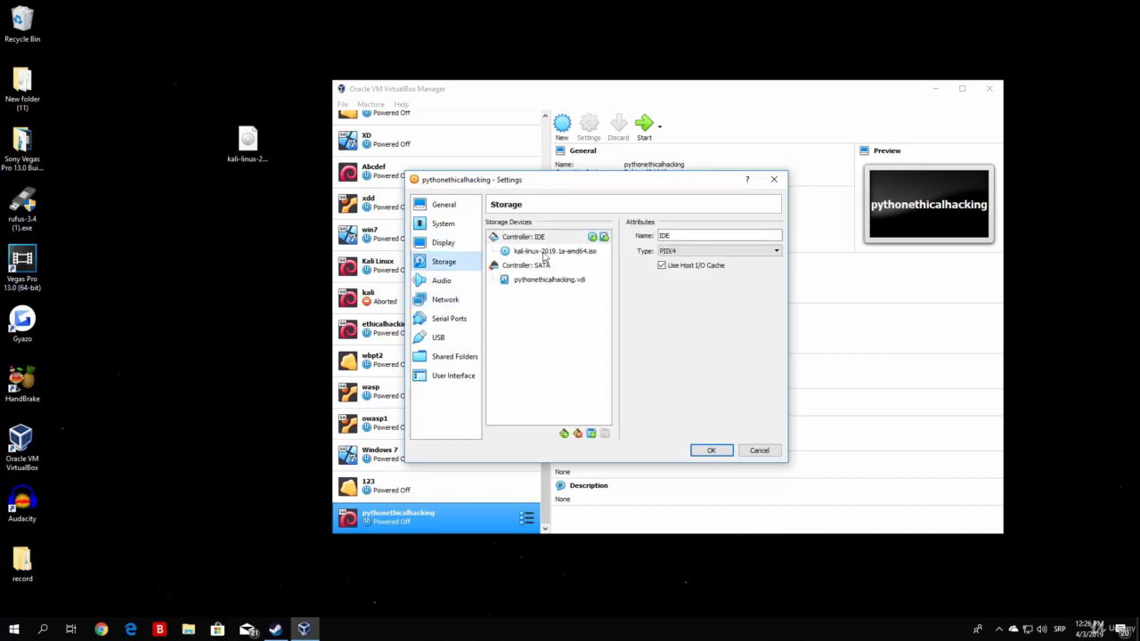
{"action": "left_click", "coordinate": [711, 451]}
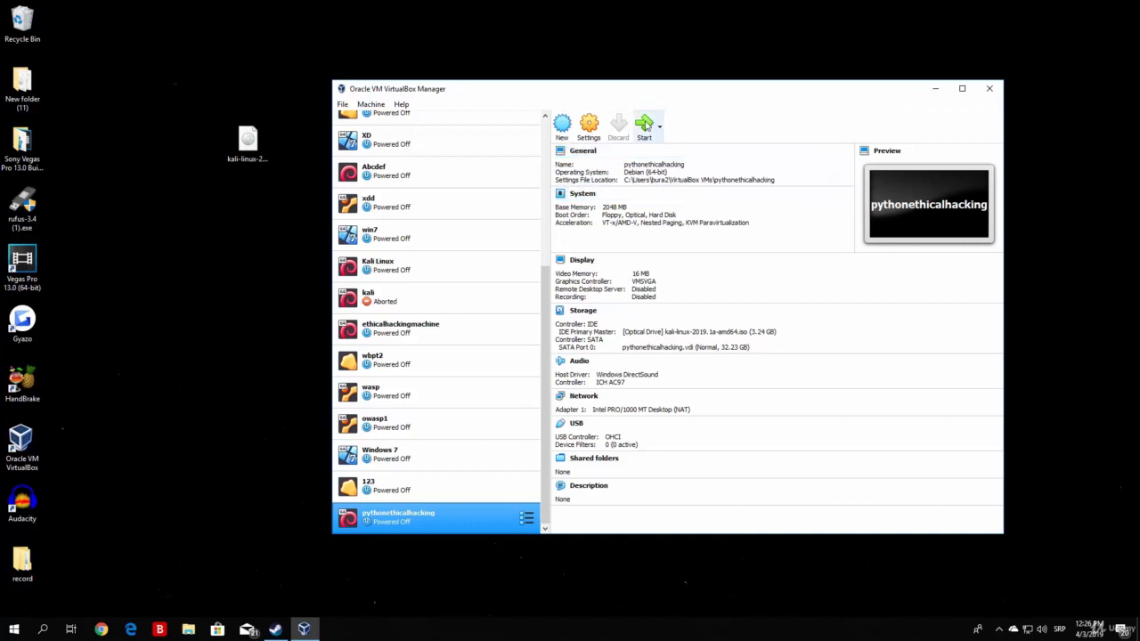
Step: Start the pythonethicalhacking VM so it boots to the Kali boot menu
{"action": "left_click", "coordinate": [646, 126]}
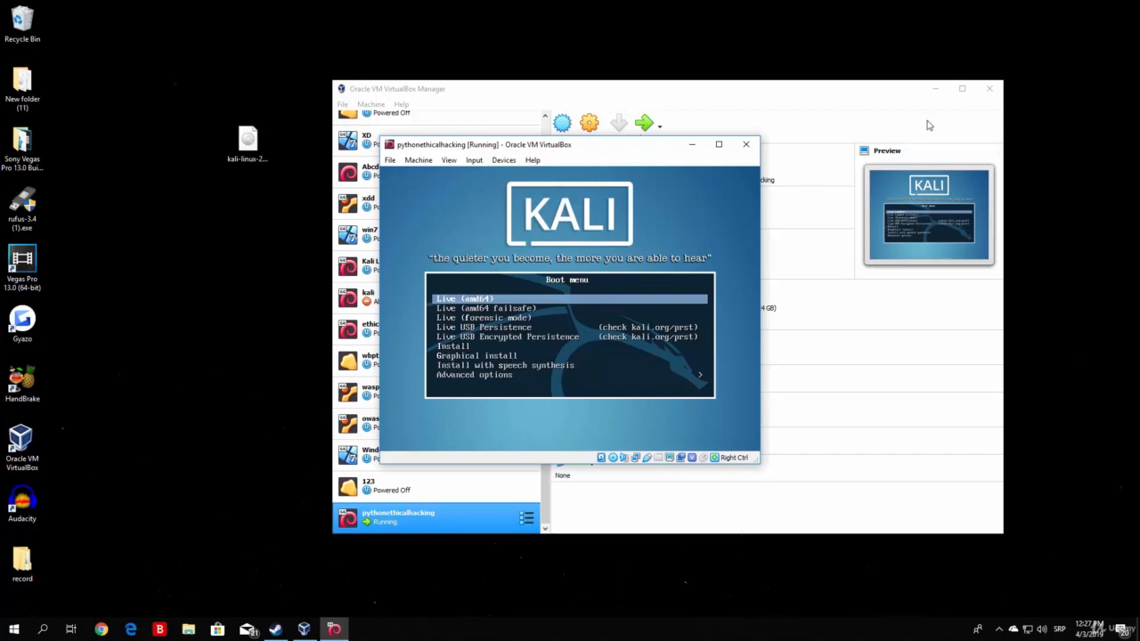
Step: Minimize the Manager, maximize the VM window, and launch the text-mode Install boot entry
{"action": "left_click", "coordinate": [934, 88]}
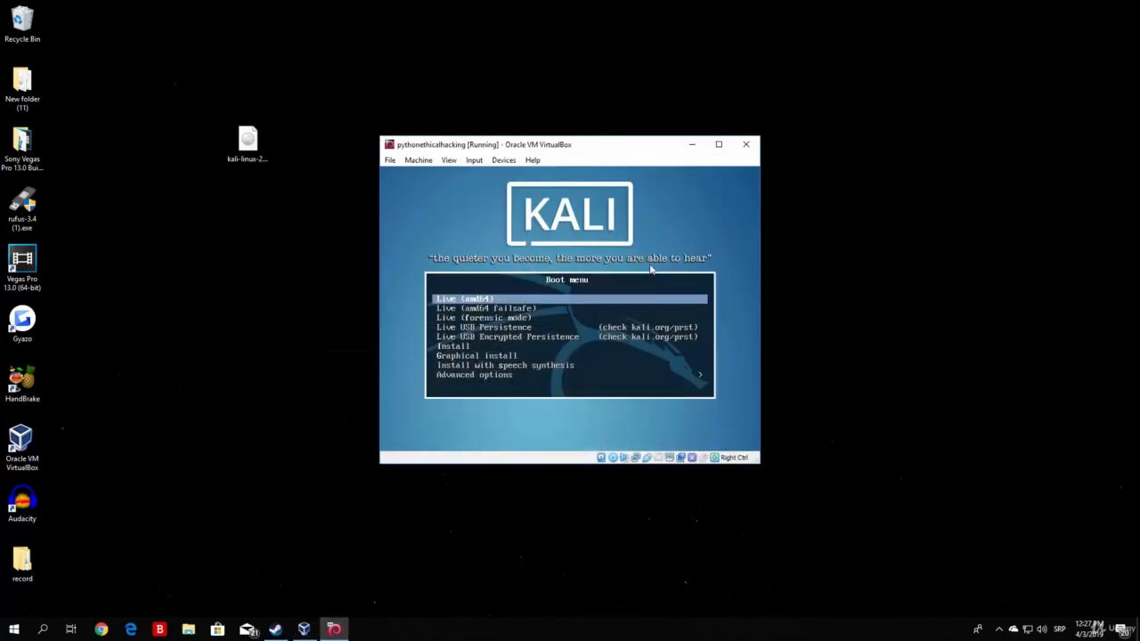
{"action": "key", "text": "Down"}
{"action": "key", "text": "Down"}
{"action": "key", "text": "Down"}
{"action": "key", "text": "Down"}
{"action": "key", "text": "Down"}
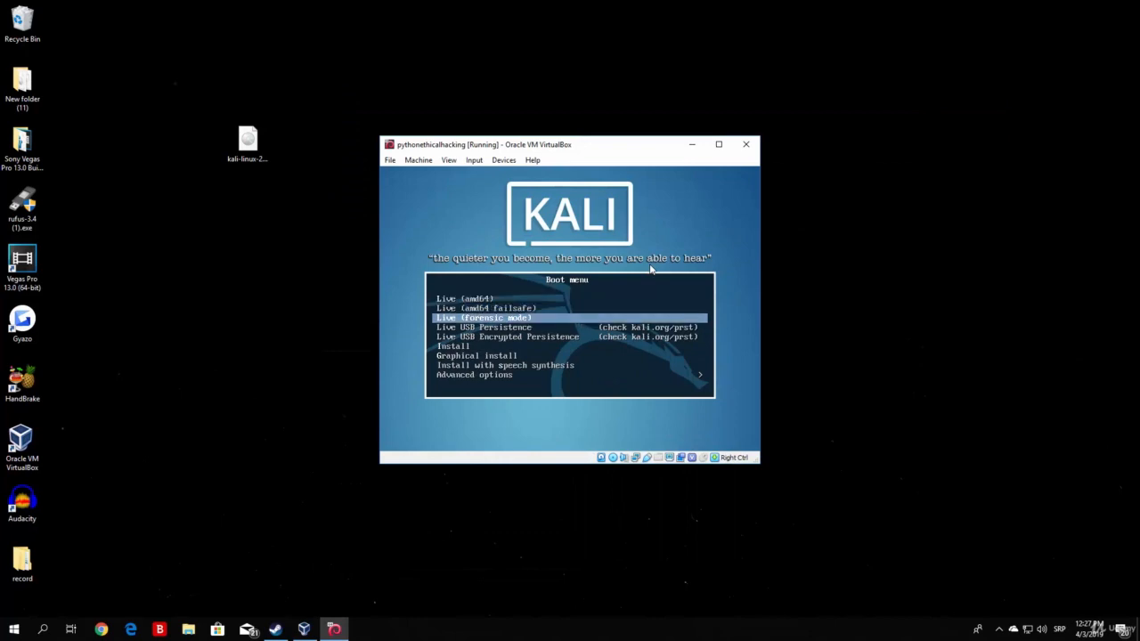
{"action": "key", "text": "Down"}
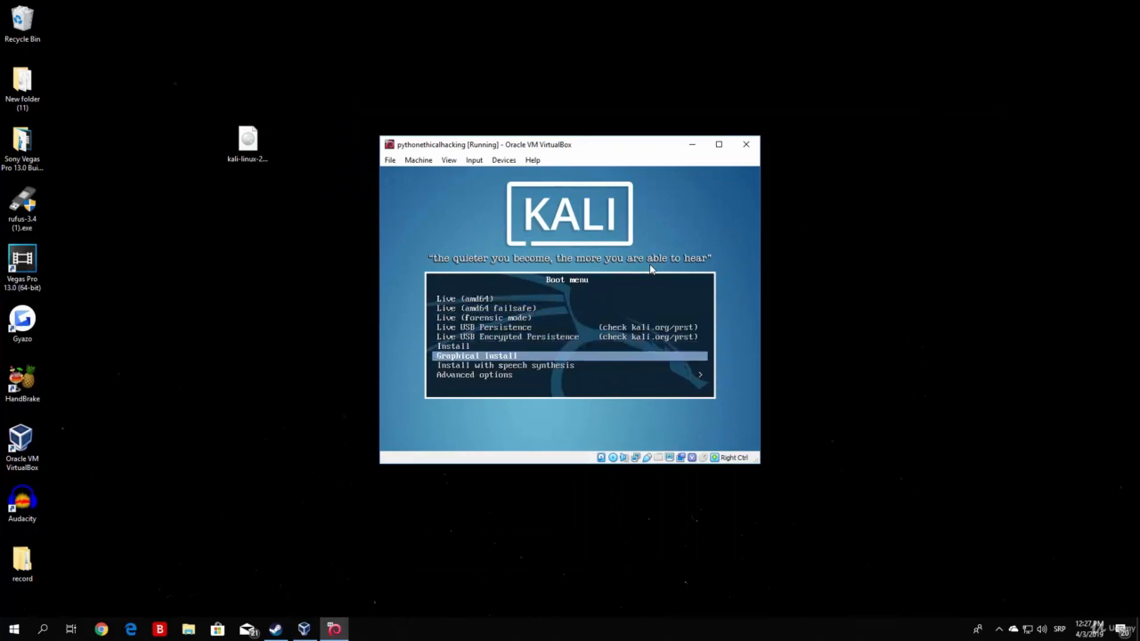
{"action": "key", "text": "Up"}
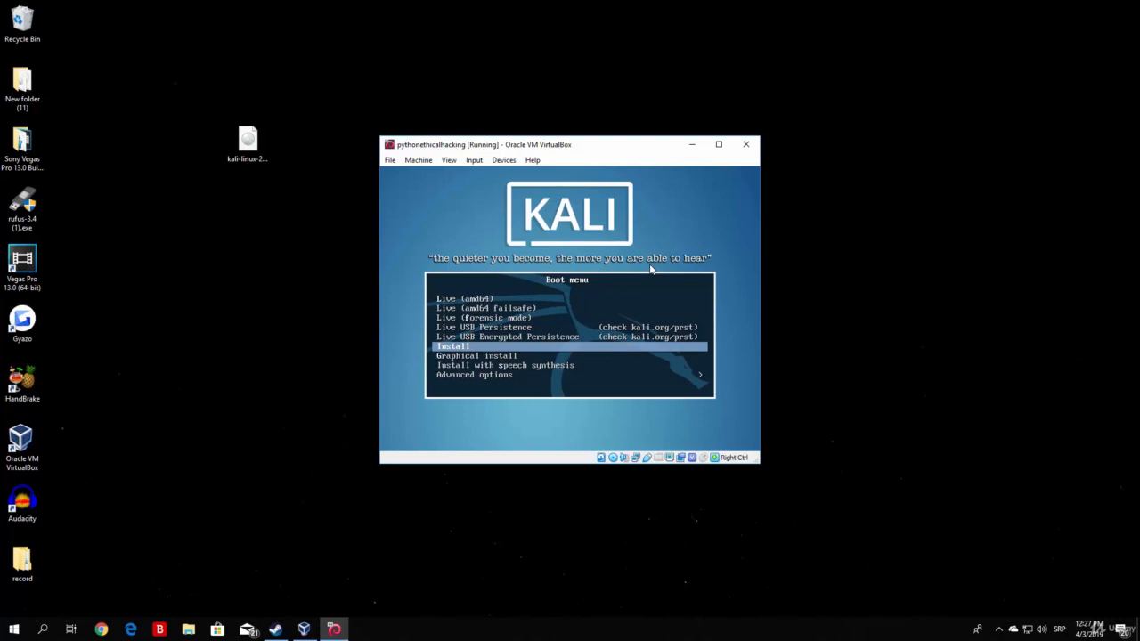
{"action": "key", "text": "Down"}
{"action": "key", "text": "Up"}
{"action": "left_click", "coordinate": [717, 144]}
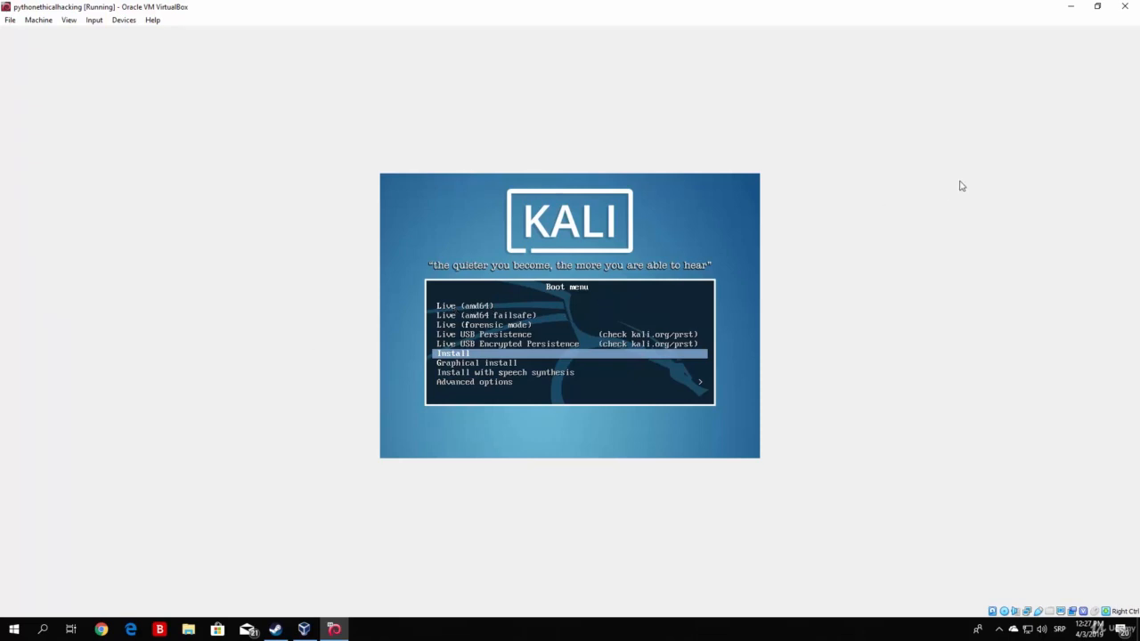
{"action": "key", "text": "Up"}
{"action": "key", "text": "Up"}
{"action": "key", "text": "Up"}
{"action": "key", "text": "Down"}
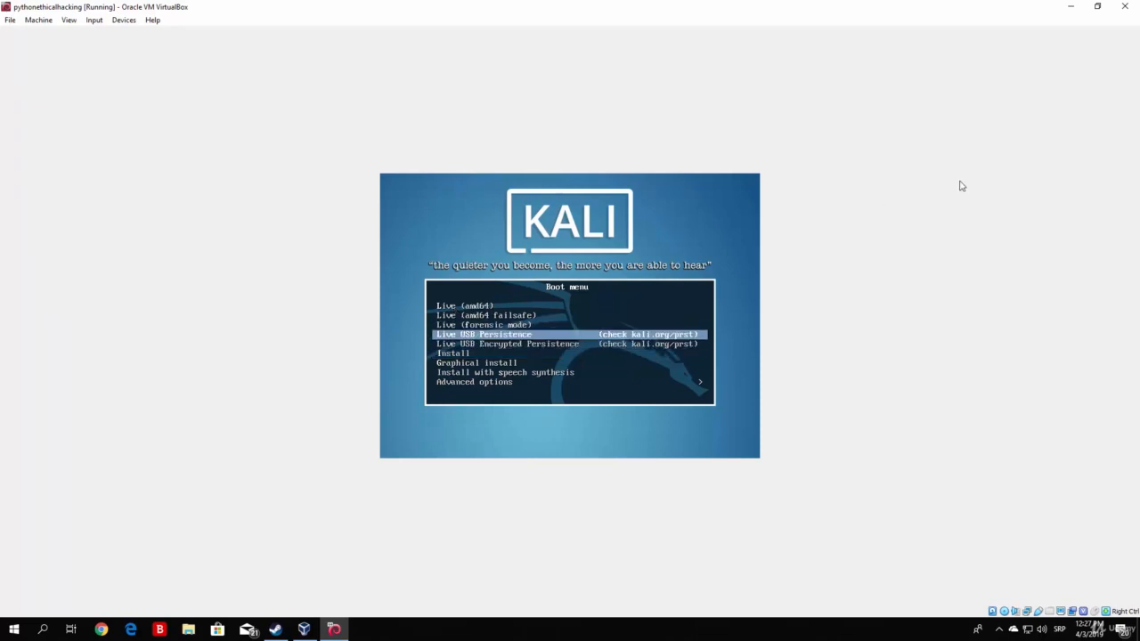
{"action": "key", "text": "Down"}
{"action": "key", "text": "Down"}
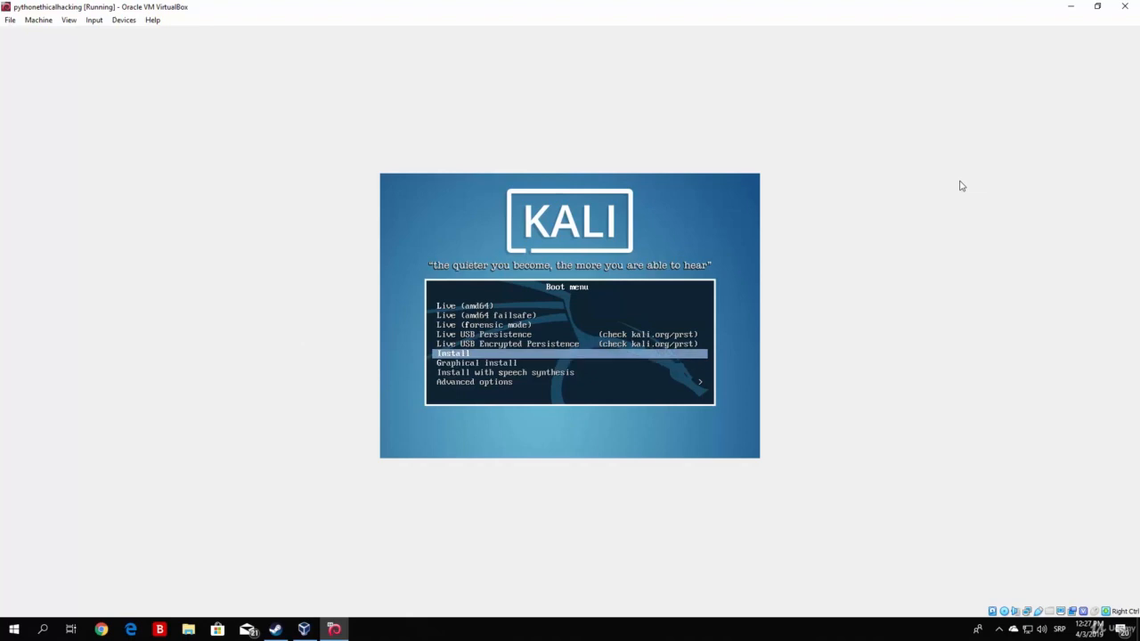
{"action": "key", "text": "Return"}
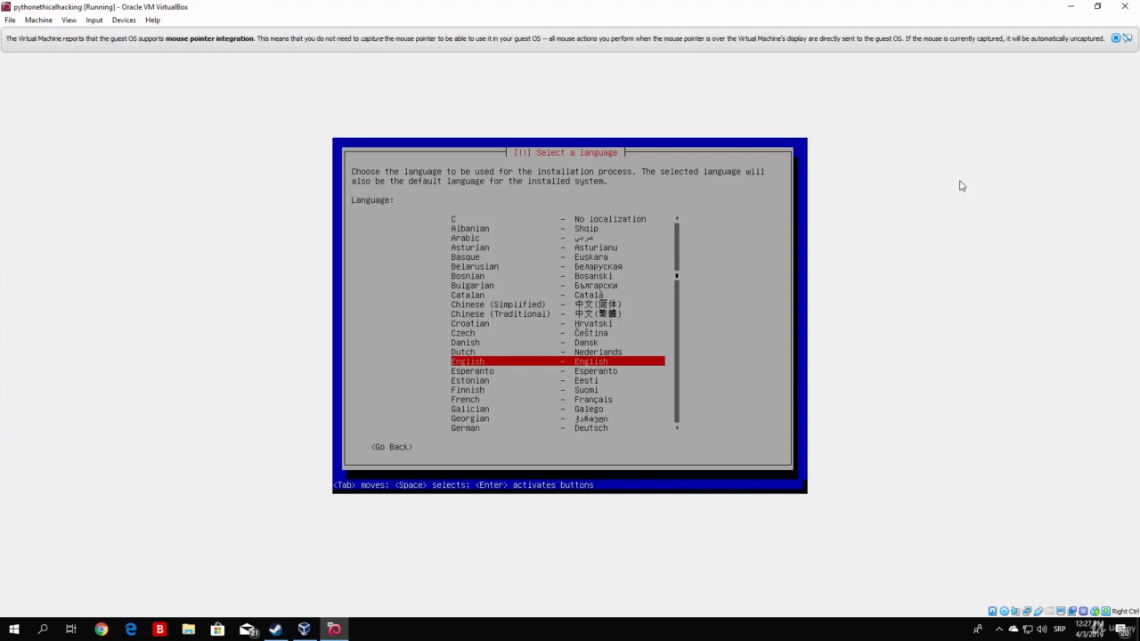
Step: Dismiss the mouse integration notice and accept English as the installer language
{"action": "left_click", "coordinate": [1115, 38]}
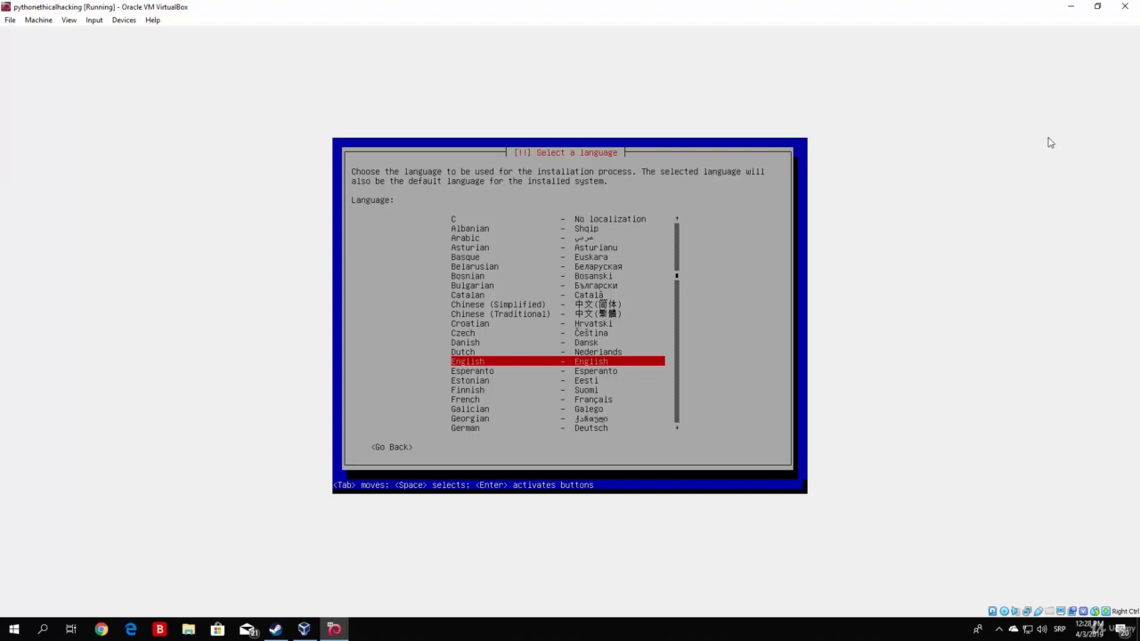
{"action": "key", "text": "Return"}
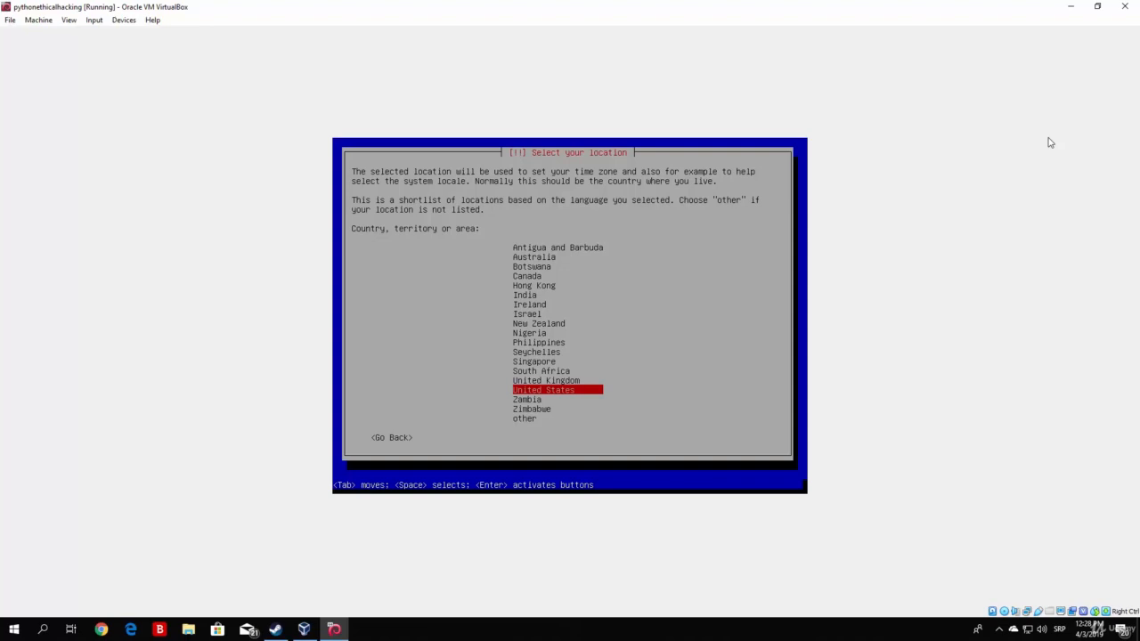
Step: Confirm United States on the Select your location screen
{"action": "key", "text": "Return"}
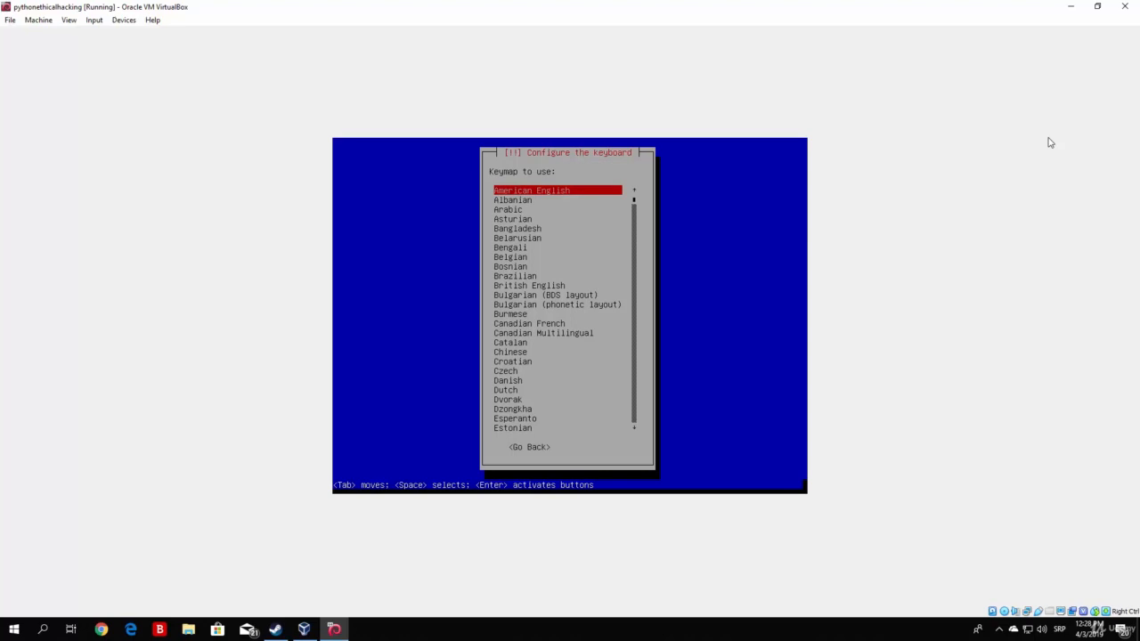
Step: Keep American English as the keyboard keymap
{"action": "key", "text": "Down"}
{"action": "key", "text": "Down"}
{"action": "key", "text": "Down"}
{"action": "key", "text": "Down"}
{"action": "key", "text": "Down"}
{"action": "key", "text": "Down"}
{"action": "key", "text": "Down"}
{"action": "key", "text": "Down"}
{"action": "key", "text": "Down"}
{"action": "key", "text": "Down"}
{"action": "key", "text": "Down"}
{"action": "key", "text": "Down"}
{"action": "key", "text": "Down"}
{"action": "key", "text": "Down"}
{"action": "key", "text": "Down"}
{"action": "key", "text": "Down"}
{"action": "key", "text": "Down"}
{"action": "key", "text": "Down"}
{"action": "key", "text": "Down"}
{"action": "key", "text": "Down"}
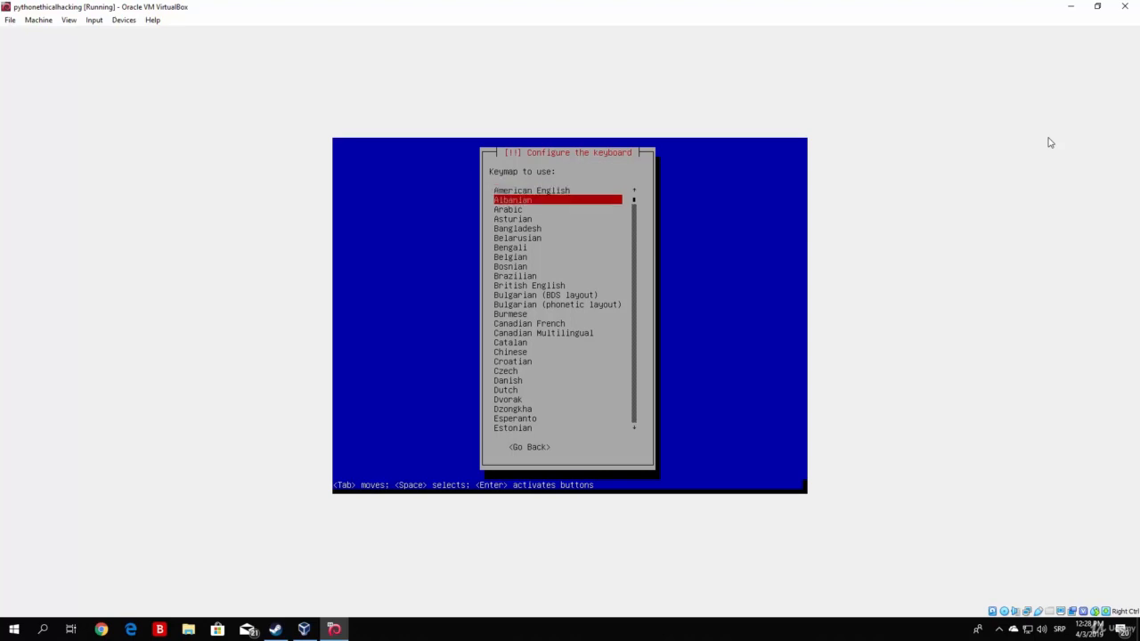
{"action": "key", "text": "Down"}
{"action": "key", "text": "Down"}
{"action": "key", "text": "Down"}
{"action": "key", "text": "Down"}
{"action": "key", "text": "Down"}
{"action": "key", "text": "Down"}
{"action": "key", "text": "Down"}
{"action": "key", "text": "Down"}
{"action": "key", "text": "Down"}
{"action": "key", "text": "Down"}
{"action": "key", "text": "Down"}
{"action": "key", "text": "Down"}
{"action": "key", "text": "Down"}
{"action": "key", "text": "Down"}
{"action": "key", "text": "Down"}
{"action": "key", "text": "Down"}
{"action": "key", "text": "Down"}
{"action": "key", "text": "Down"}
{"action": "key", "text": "Down"}
{"action": "key", "text": "Down"}
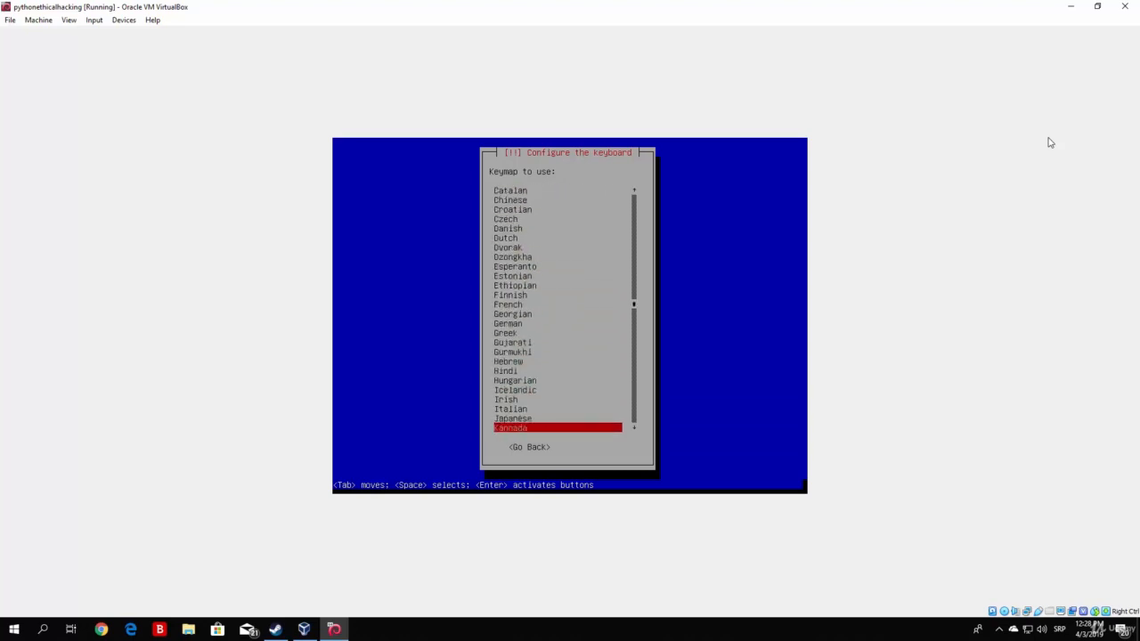
{"action": "key", "text": "Up"}
{"action": "key", "text": "Up"}
{"action": "key", "text": "Up"}
{"action": "key", "text": "Up"}
{"action": "key", "text": "Up"}
{"action": "key", "text": "Up"}
{"action": "key", "text": "Up"}
{"action": "key", "text": "Up"}
{"action": "key", "text": "Up"}
{"action": "key", "text": "Up"}
{"action": "key", "text": "Up"}
{"action": "key", "text": "Up"}
{"action": "key", "text": "Up"}
{"action": "key", "text": "Up"}
{"action": "key", "text": "Up"}
{"action": "key", "text": "Up"}
{"action": "key", "text": "Up"}
{"action": "key", "text": "Up"}
{"action": "key", "text": "Up"}
{"action": "key", "text": "Up"}
{"action": "key", "text": "Up"}
{"action": "key", "text": "Up"}
{"action": "key", "text": "Up"}
{"action": "key", "text": "Up"}
{"action": "key", "text": "Up"}
{"action": "key", "text": "Up"}
{"action": "key", "text": "Up"}
{"action": "key", "text": "Up"}
{"action": "key", "text": "Up"}
{"action": "key", "text": "Up"}
{"action": "key", "text": "Up"}
{"action": "key", "text": "Up"}
{"action": "key", "text": "Up"}
{"action": "key", "text": "Up"}
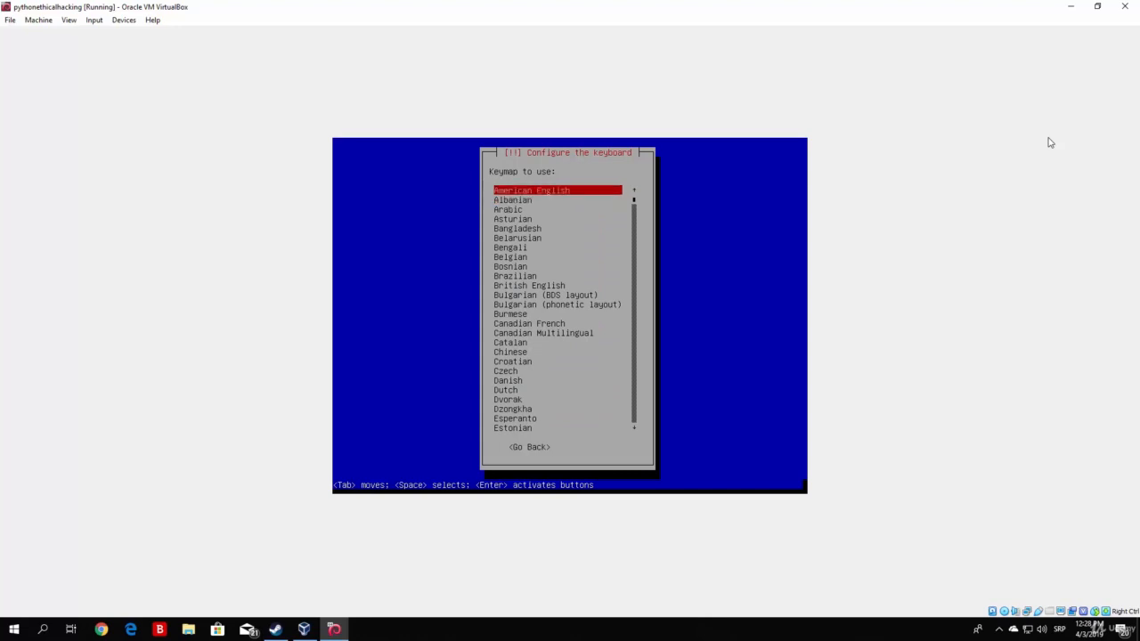
{"action": "key", "text": "Return"}
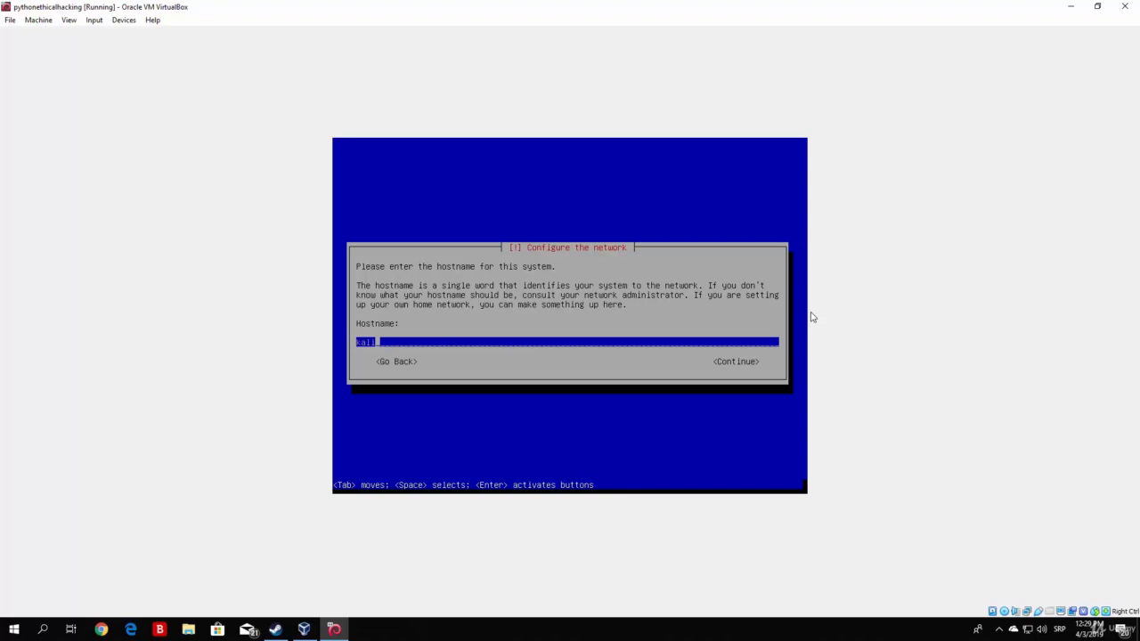
Step: Accept 'kali' as the hostname and leave the domain name blank
{"action": "key", "text": "Tab"}
{"action": "key", "text": "Tab"}
{"action": "key", "text": "Tab"}
{"action": "key", "text": "Tab"}
{"action": "key", "text": "Return"}
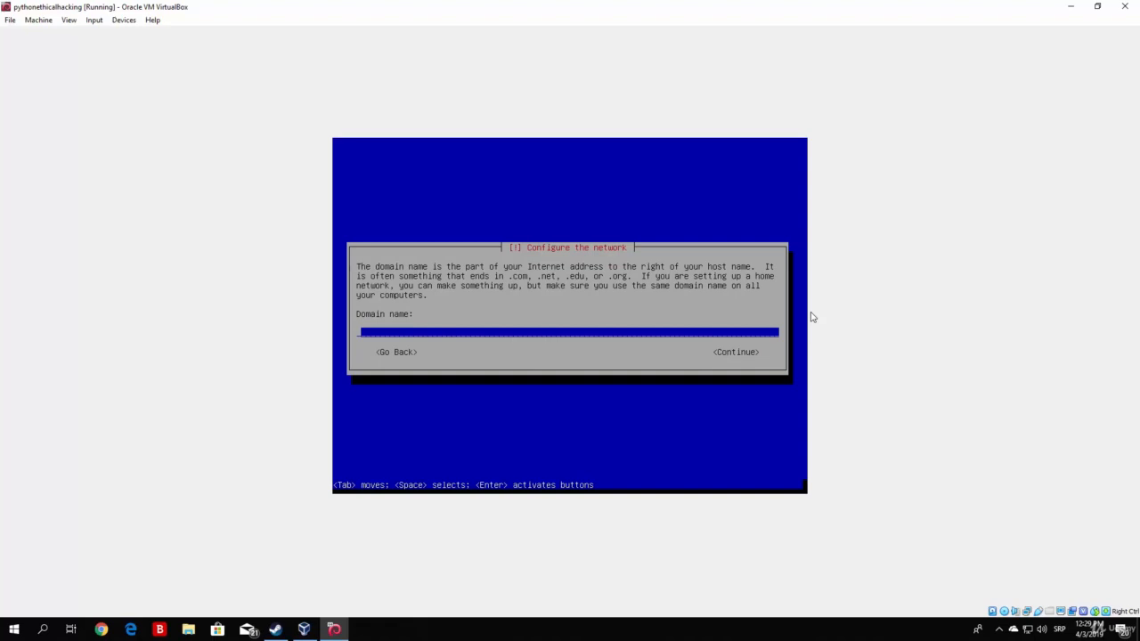
{"action": "key", "text": "Tab"}
{"action": "key", "text": "Return"}
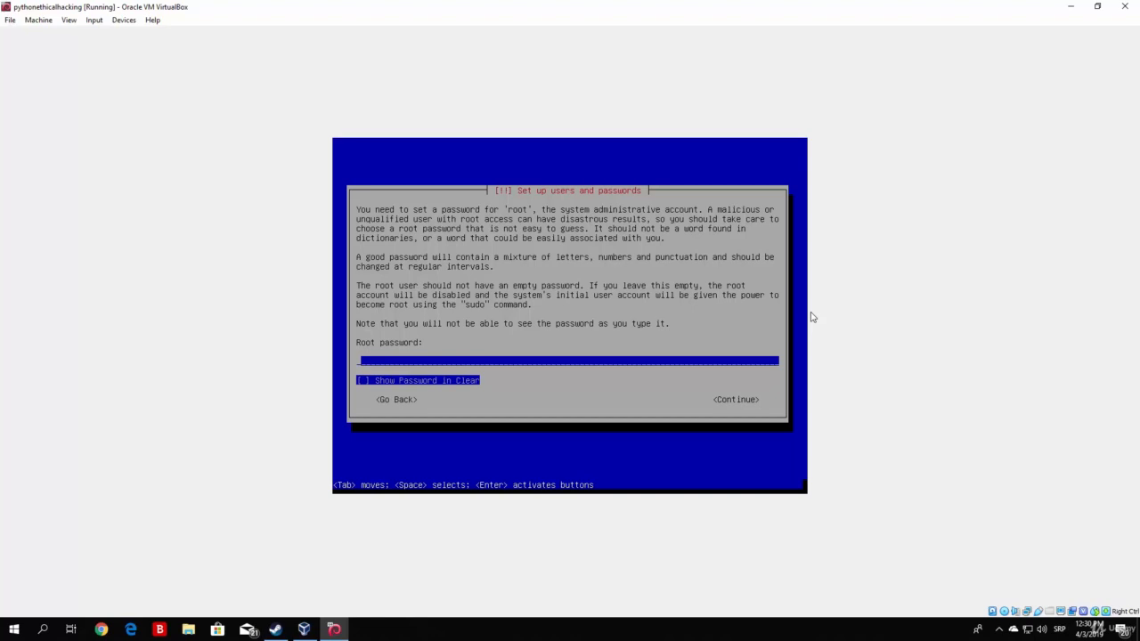
Step: Enter the root password, reveal it in clear text to check it, then submit
{"action": "type", "text": "********"}
{"action": "key", "text": "Tab"}
{"action": "key", "text": "Up"}
{"action": "key", "text": "Tab"}
{"action": "key", "text": "space"}
{"action": "key", "text": "space"}
{"action": "key", "text": "Tab"}
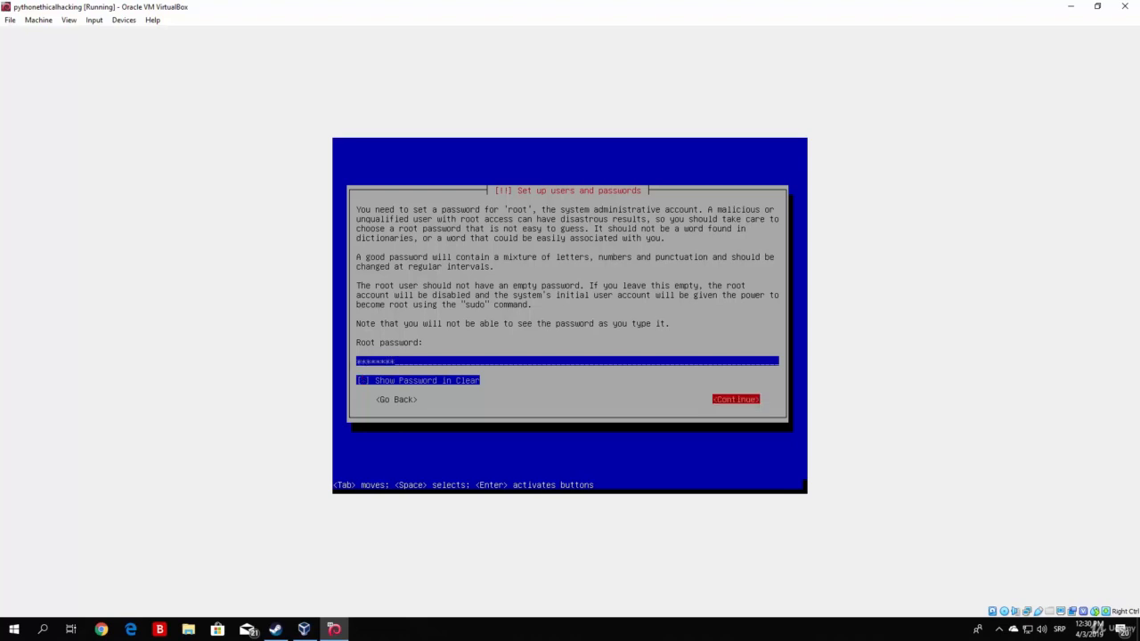
{"action": "key", "text": "Return"}
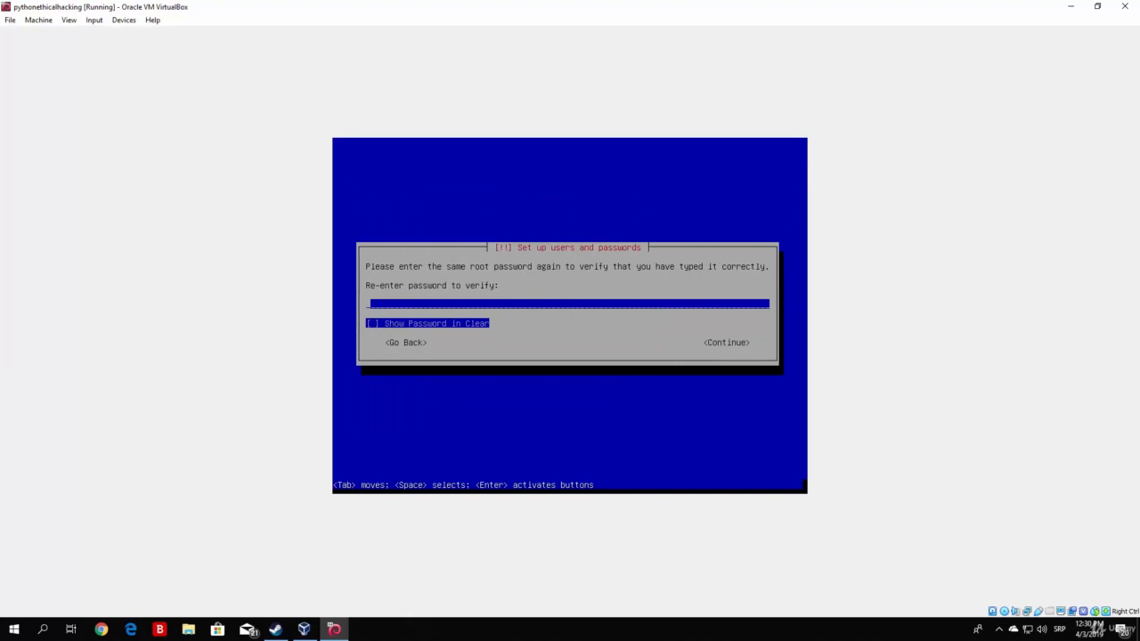
Step: Re-enter the root password to verify it and continue
{"action": "type", "text": "********"}
{"action": "key", "text": "Tab"}
{"action": "key", "text": "Tab"}
{"action": "key", "text": "Return"}
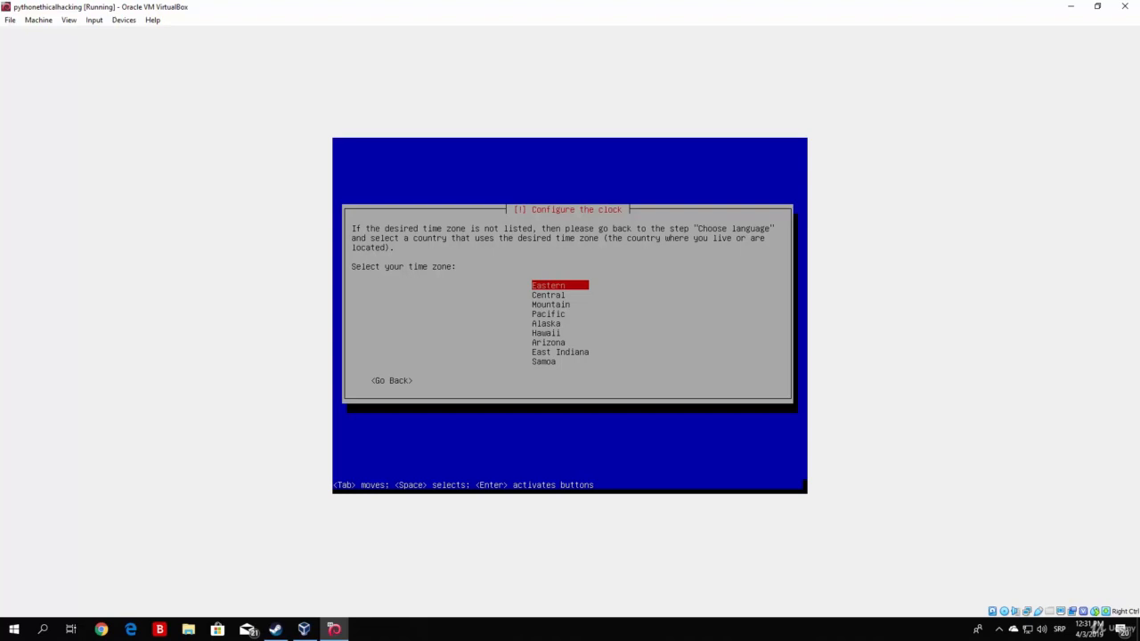
Step: Keep Eastern as the clock's time zone
{"action": "key", "text": "Down"}
{"action": "key", "text": "Up"}
{"action": "key", "text": "Return"}
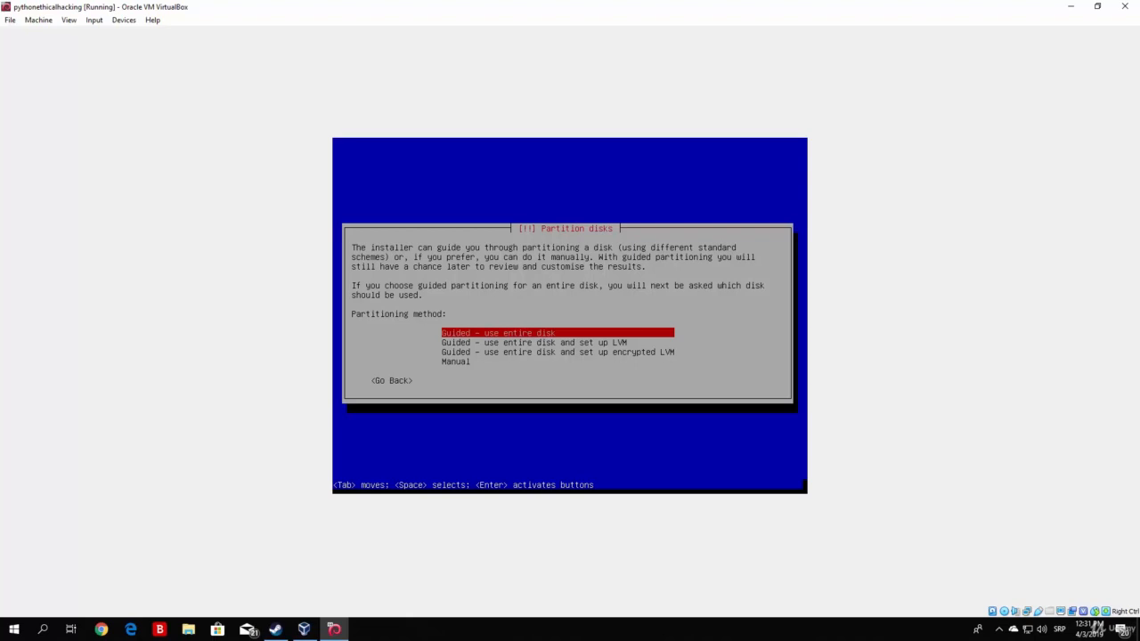
Step: Guided-partition the entire 34.6 GB SCSI disk with all files in one partition, answering Yes
{"action": "key", "text": "Return"}
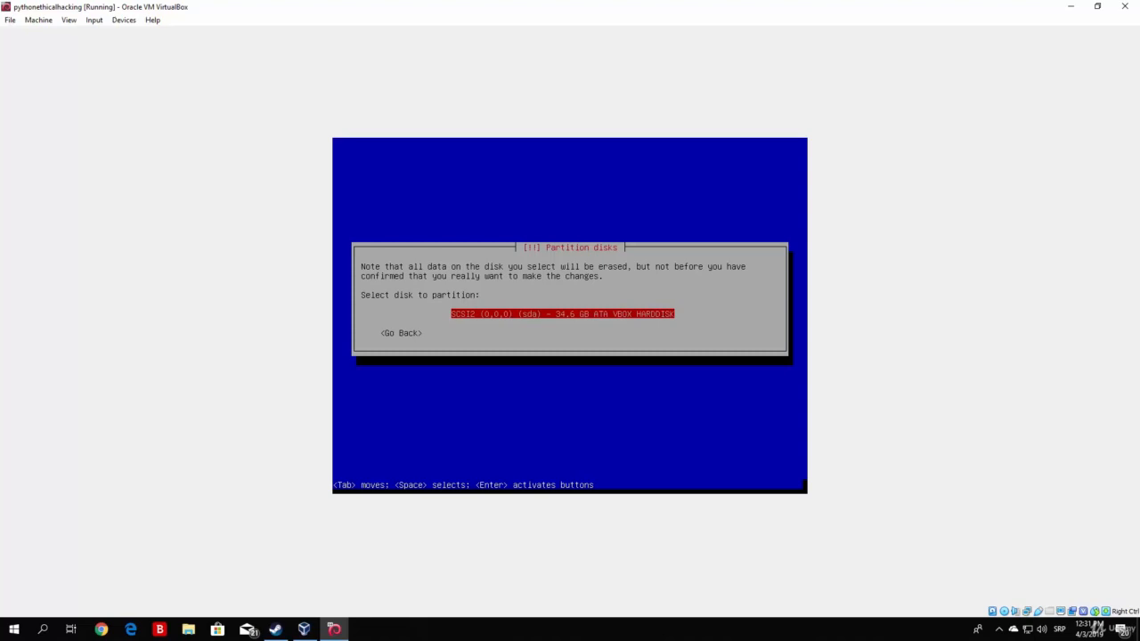
{"action": "key", "text": "Return"}
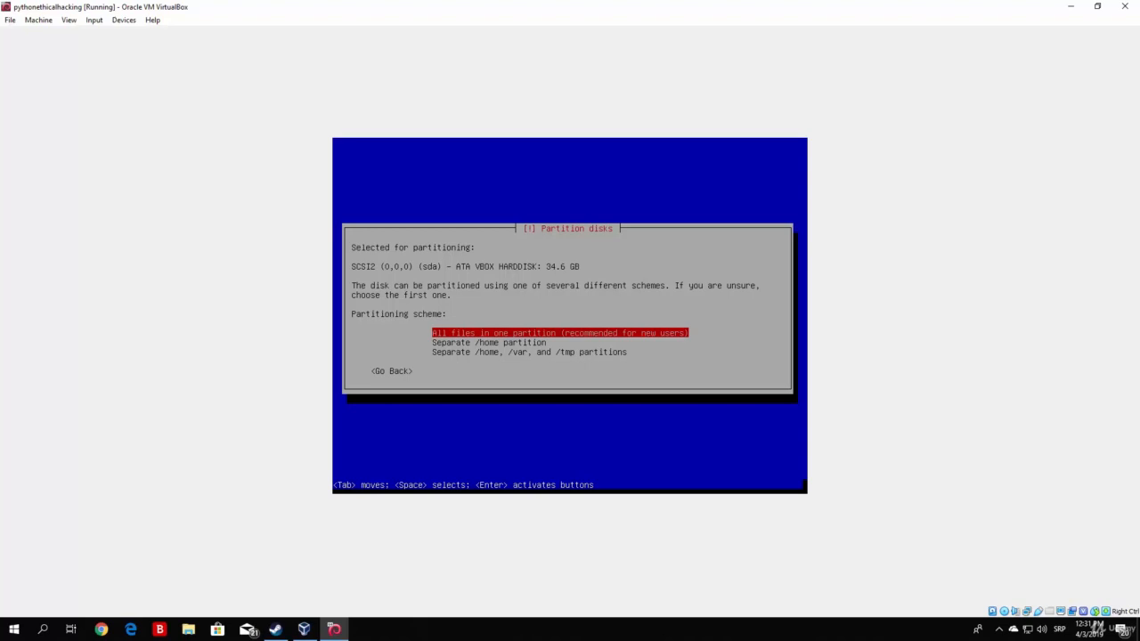
{"action": "key", "text": "Return"}
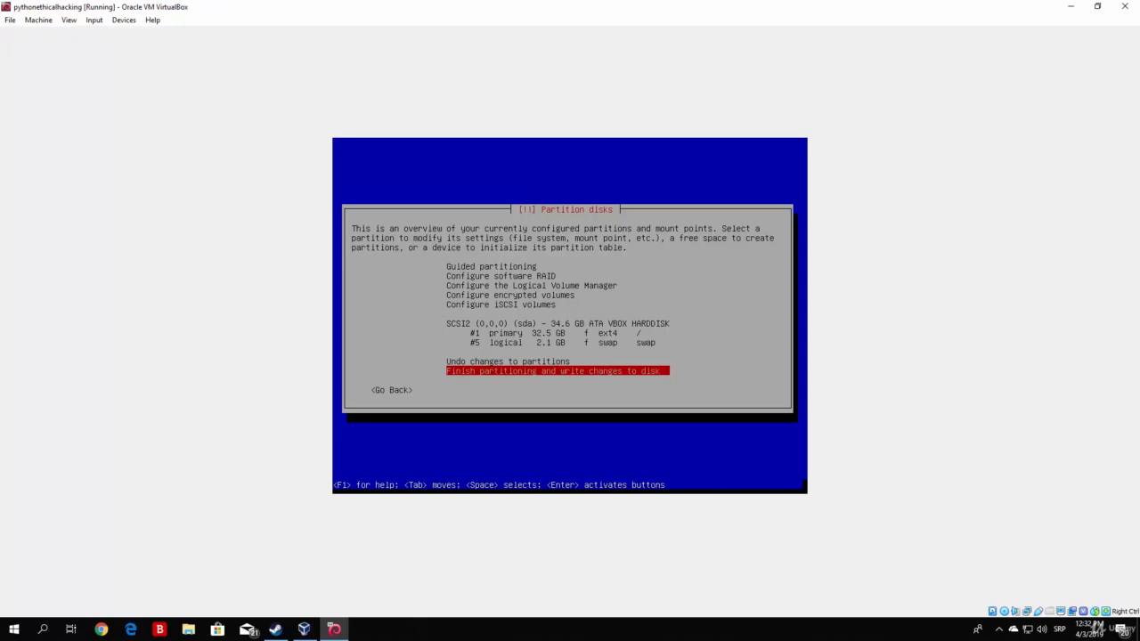
{"action": "key", "text": "Return"}
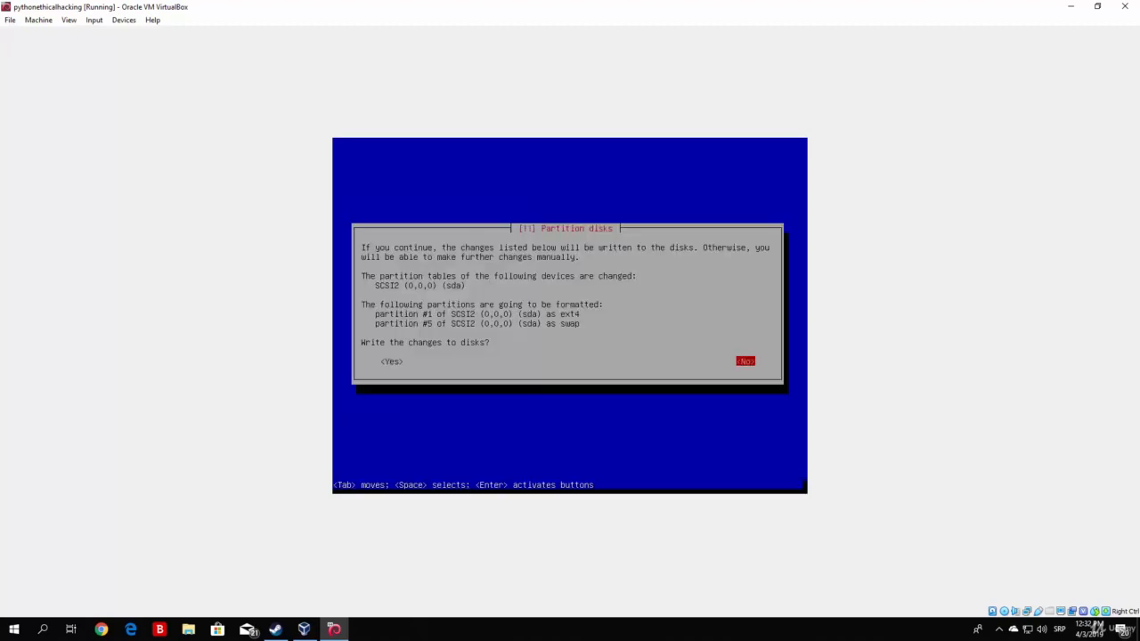
{"action": "key", "text": "Tab"}
Step: Confirm writing the ext4 and swap partitions to disk
{"action": "key", "text": "Return"}
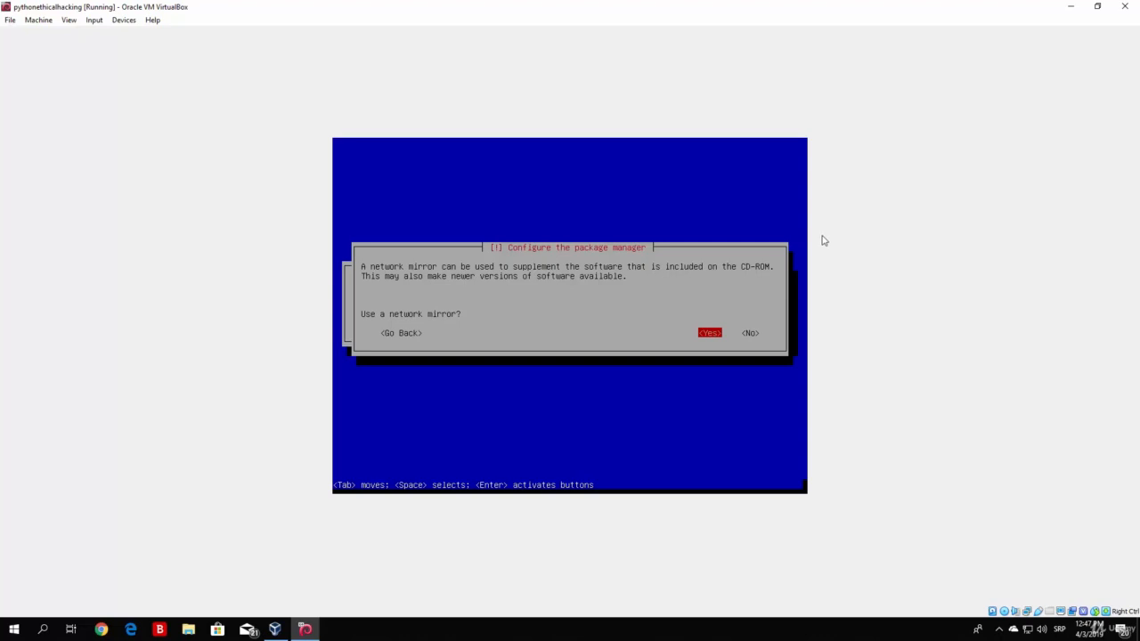
Step: Answer Yes to using a network mirror and leave the HTTP proxy blank
{"action": "key", "text": "Right"}
{"action": "key", "text": "Left"}
{"action": "key", "text": "Return"}
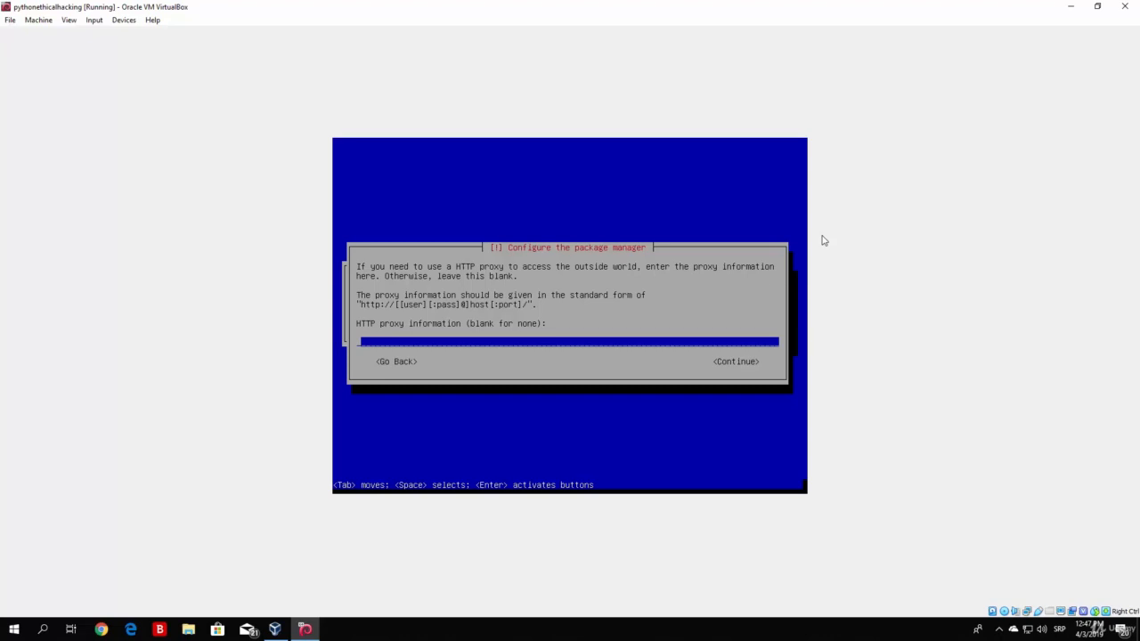
{"action": "key", "text": "Tab"}
{"action": "key", "text": "Return"}
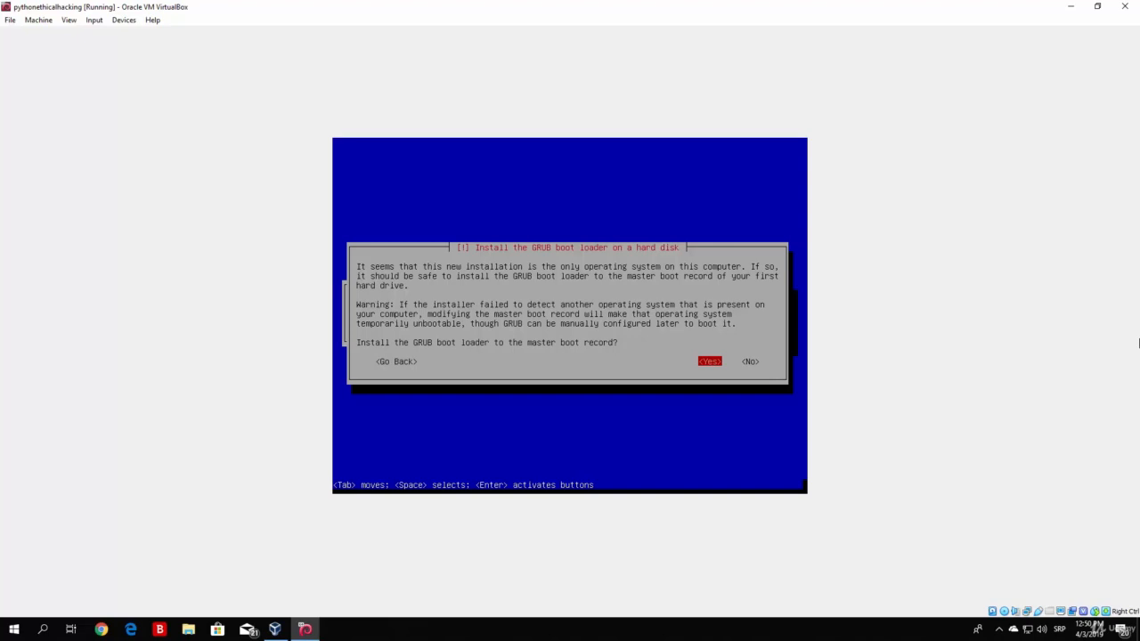
Step: Install GRUB to the master boot record on /dev/sda
{"action": "key", "text": "Return"}
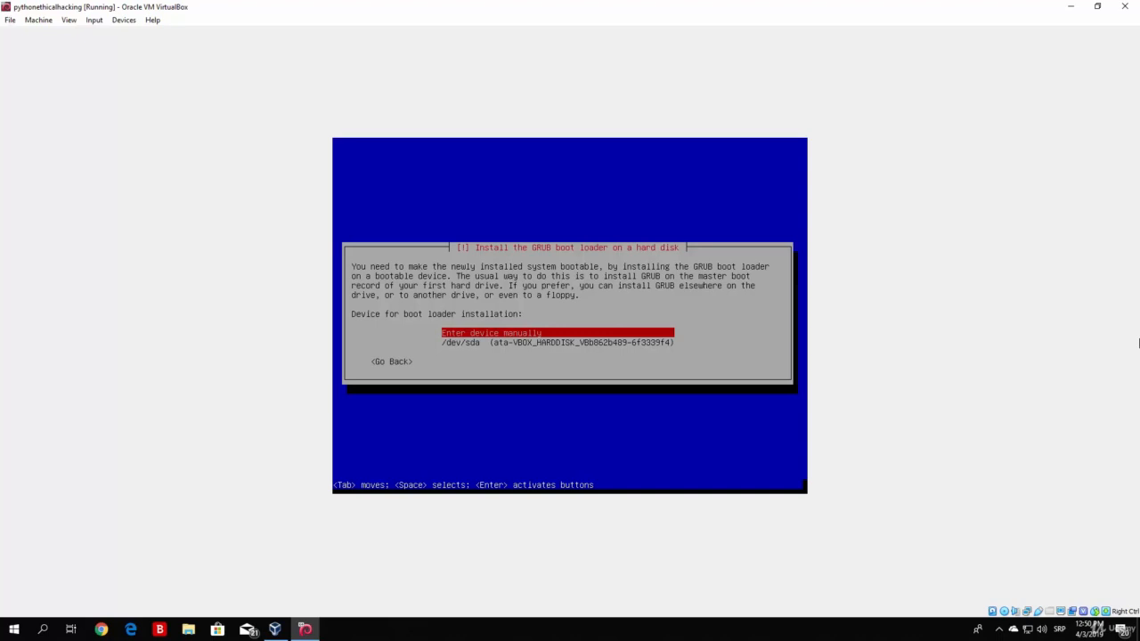
{"action": "key", "text": "Down"}
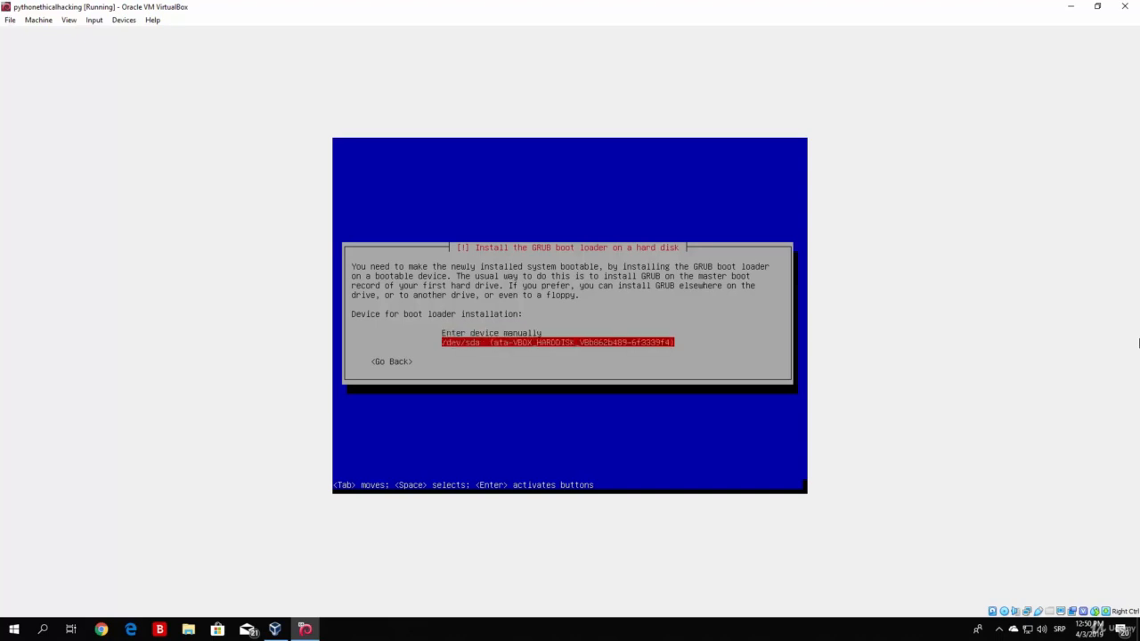
{"action": "key", "text": "Return"}
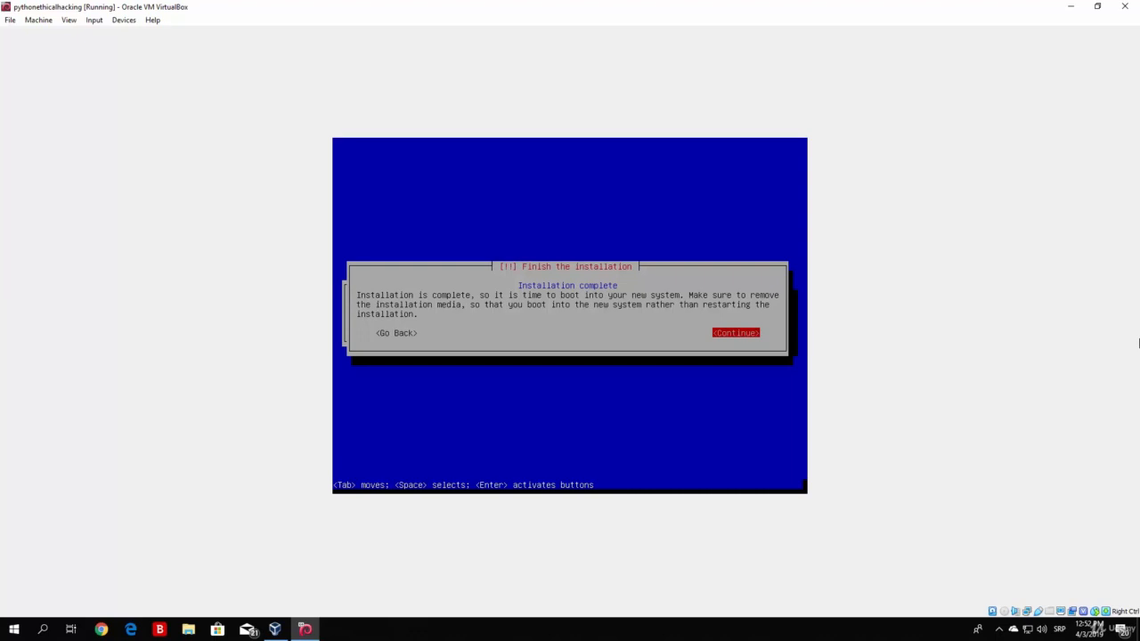
Step: Continue from Installation complete so the VM reboots to the GRUB menu
{"action": "key", "text": "Return"}
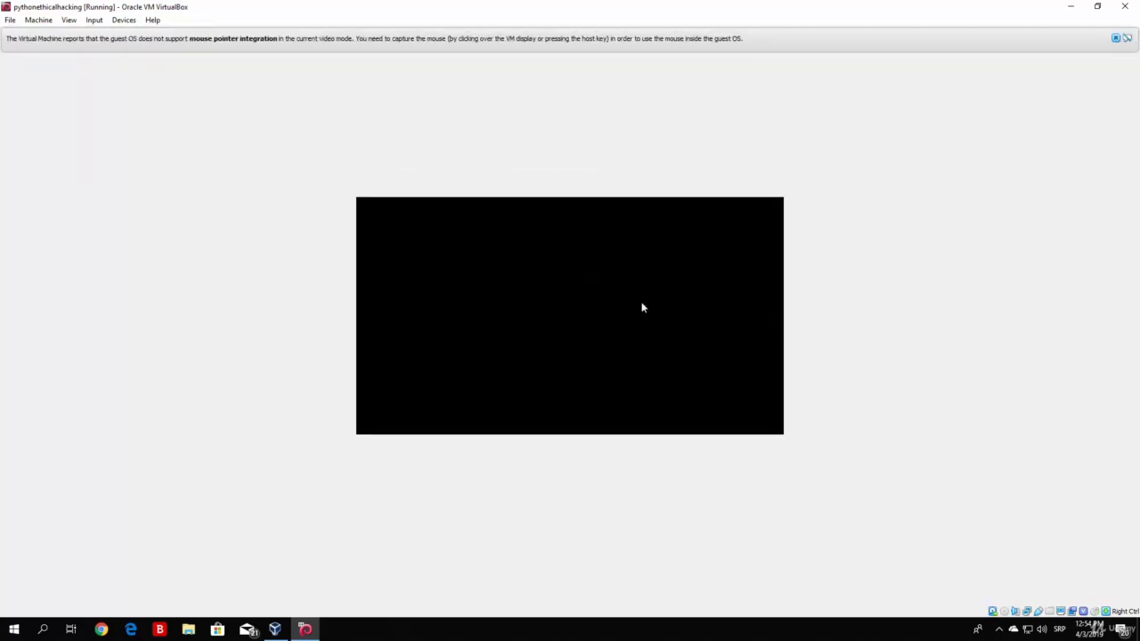
Step: Close the VirtualBox mouse integration notices while Kali boots from GRUB to its login screen
{"action": "left_click", "coordinate": [1116, 38]}
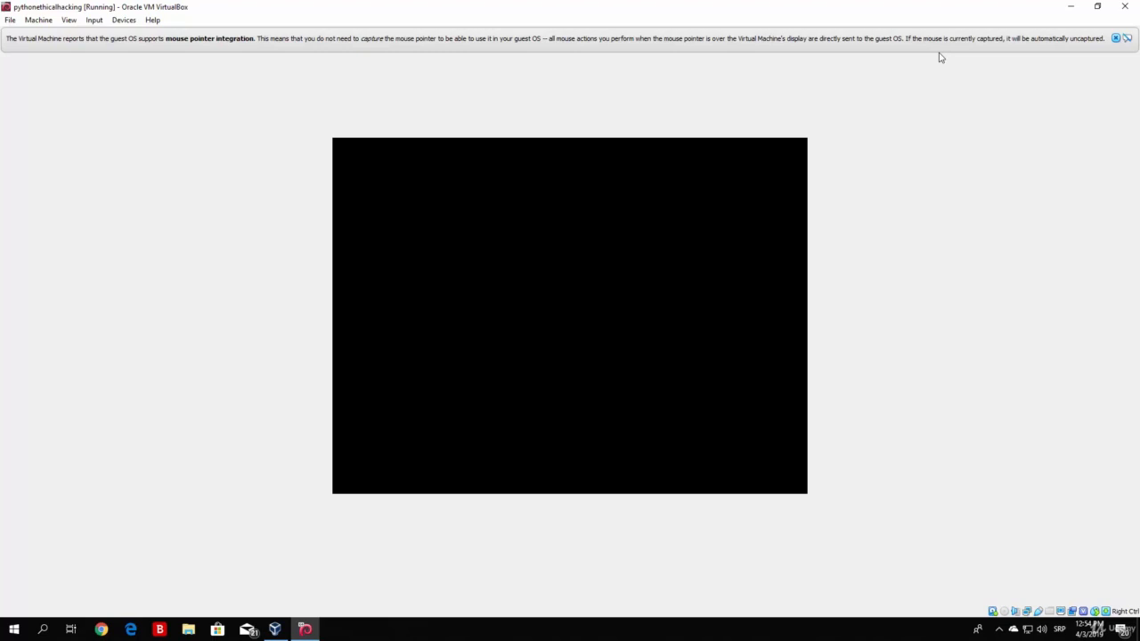
{"action": "left_click", "coordinate": [1115, 39]}
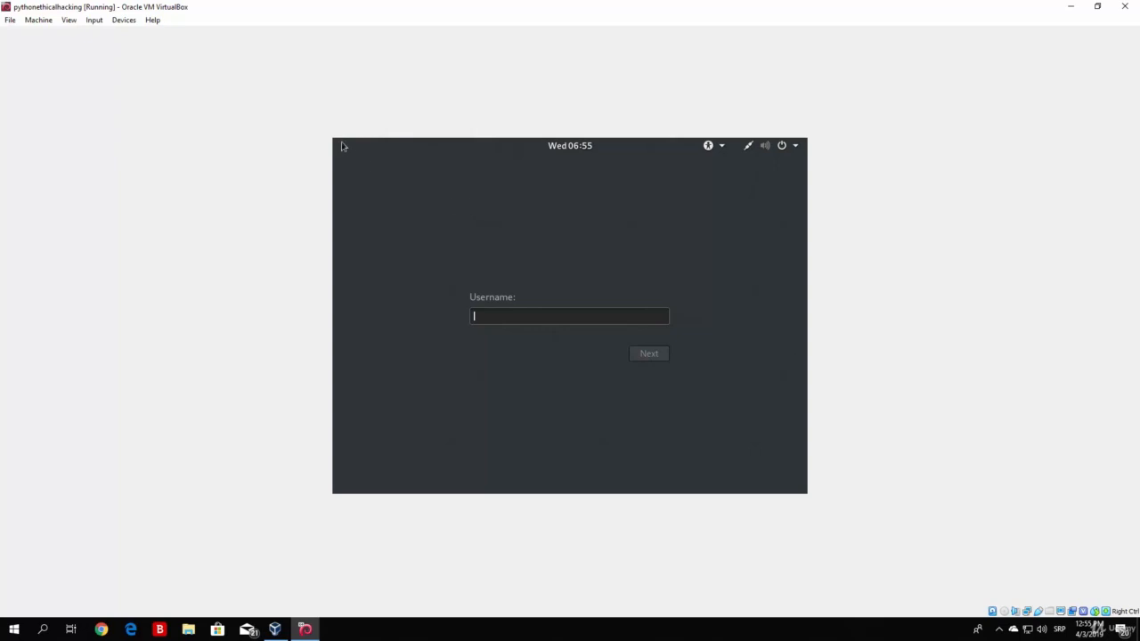
Step: Sign in to Kali with the root username and the account password
{"action": "key", "text": "Return"}
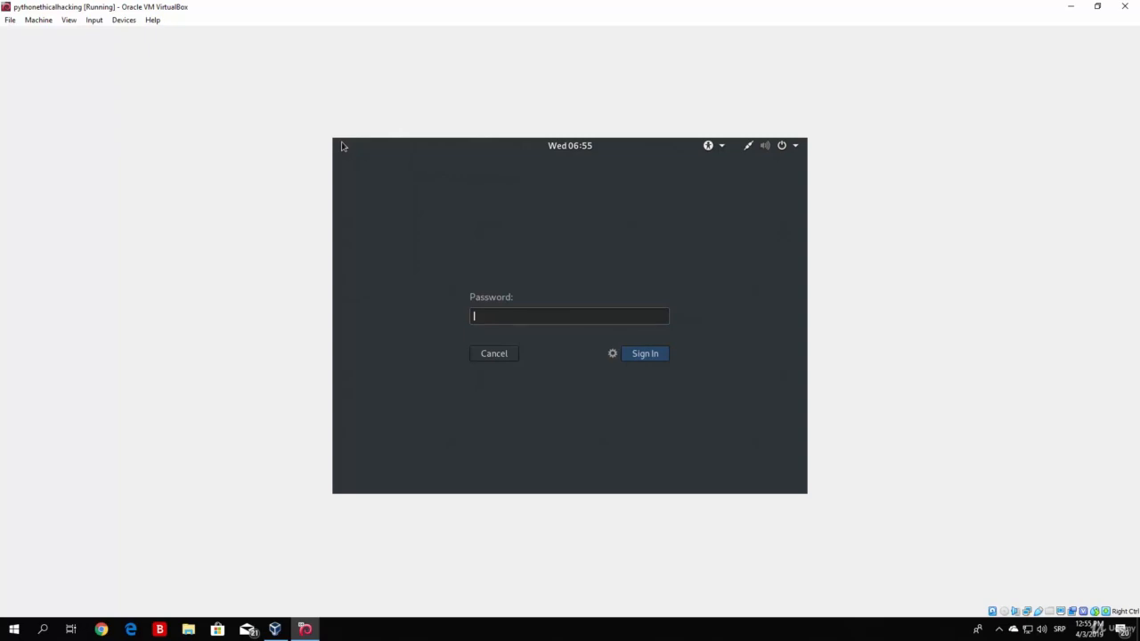
{"action": "key", "text": "Return"}
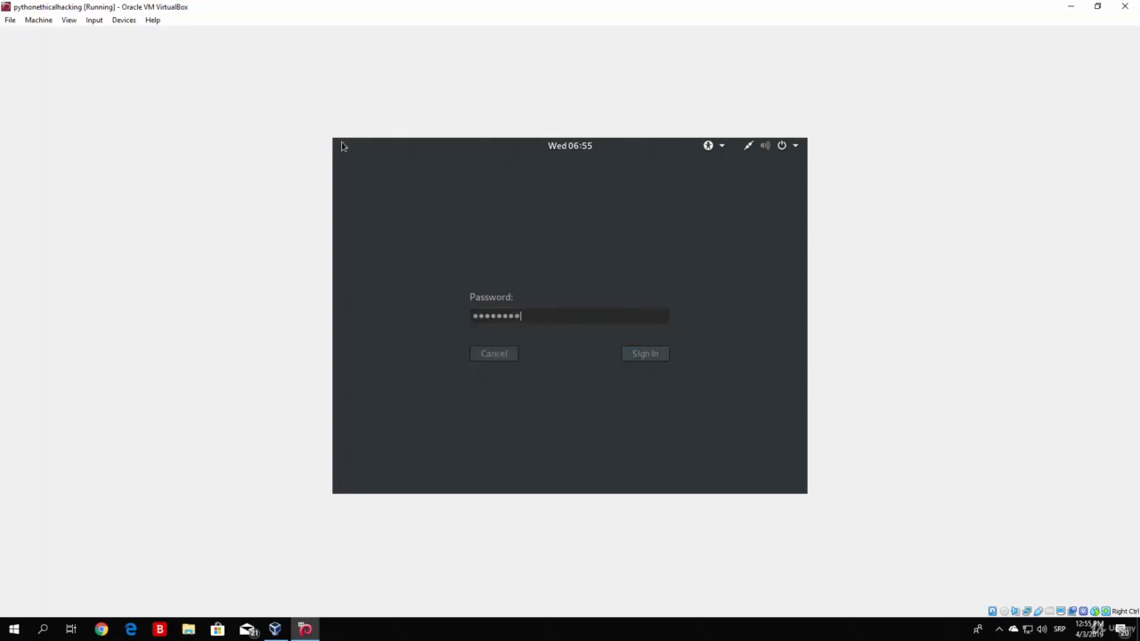